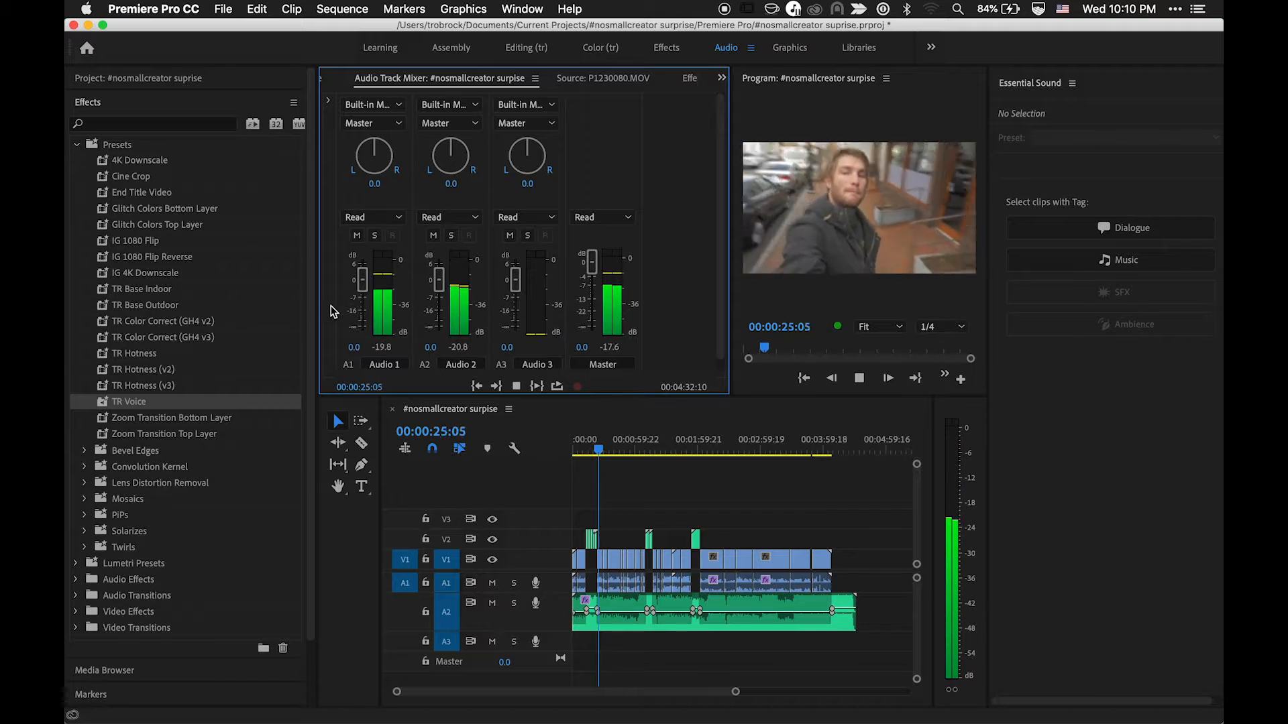
- Balance the mix during playback by setting the Audio 1 track volume to 3.6 dB and Audio 2 to -2.9 dB
left_click_drag(362, 278, 363, 271)
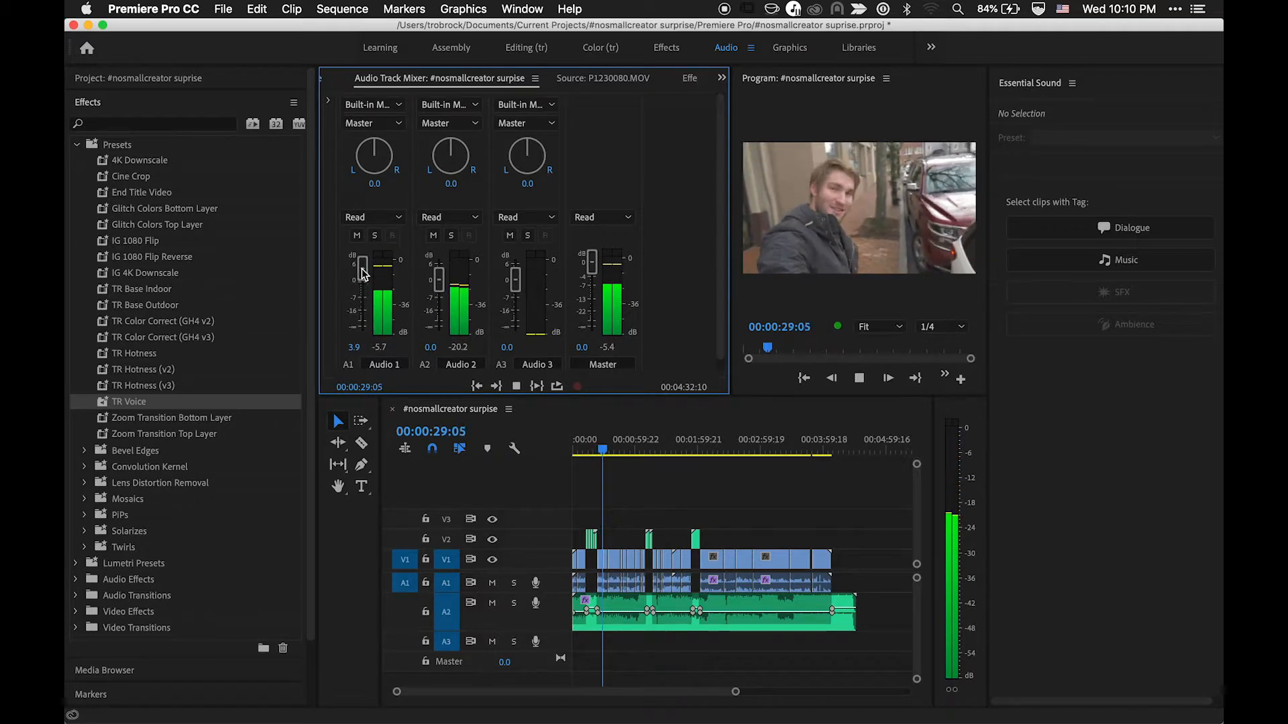
left_click_drag(689, 448, 712, 447)
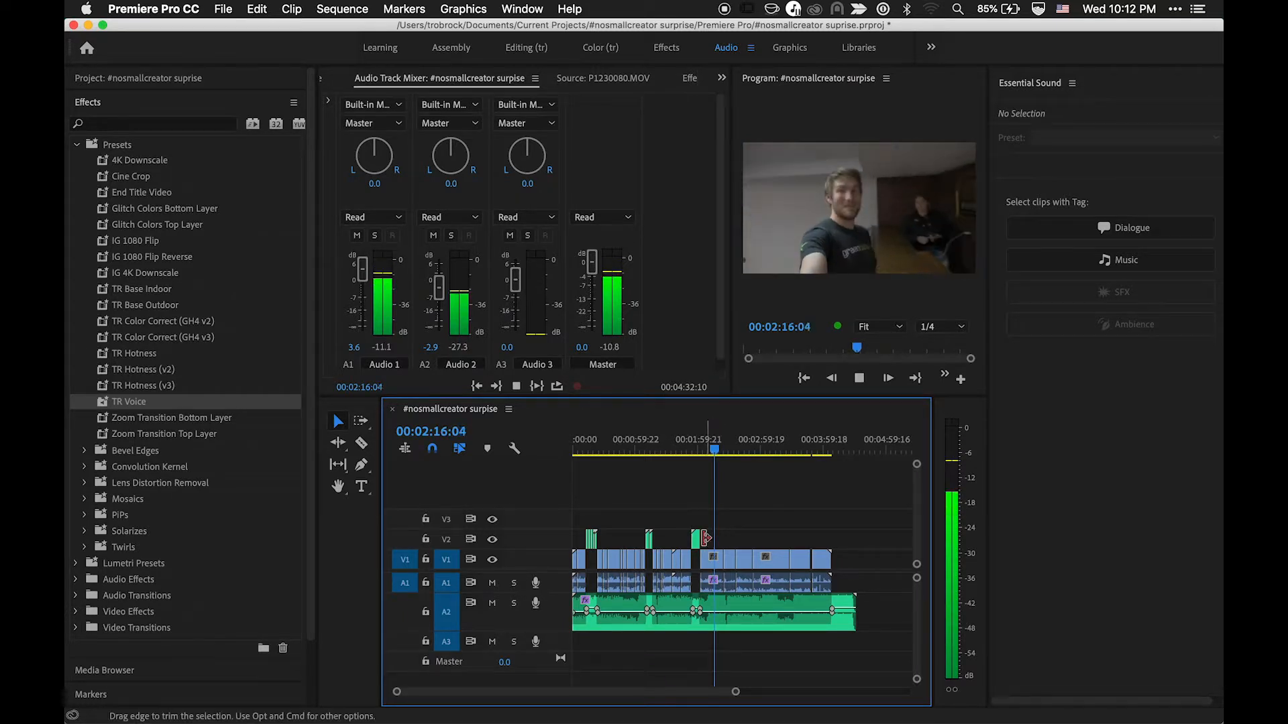
left_click_drag(838, 524, 708, 583)
left_click_drag(1112, 633, 1176, 637)
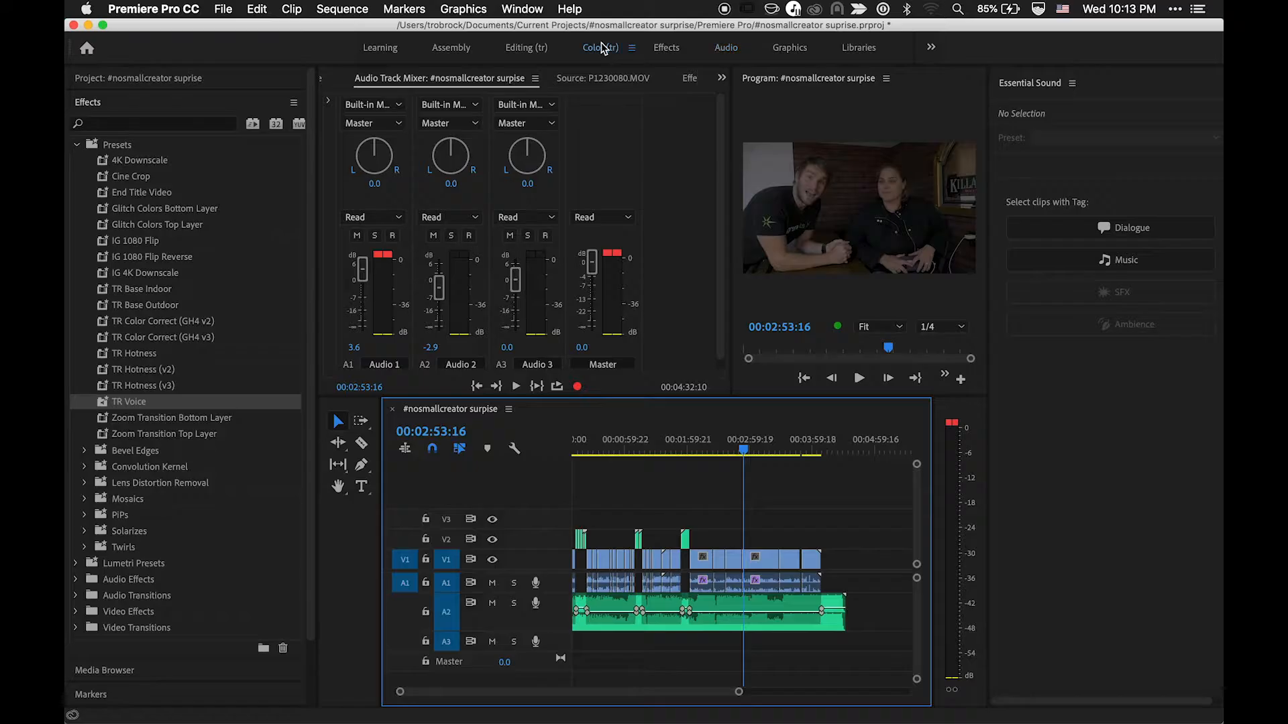
- Add an adjustment layer on V3 from the sequence start, extend it to the end of the footage, and duplicate it onto V4
left_click(602, 47)
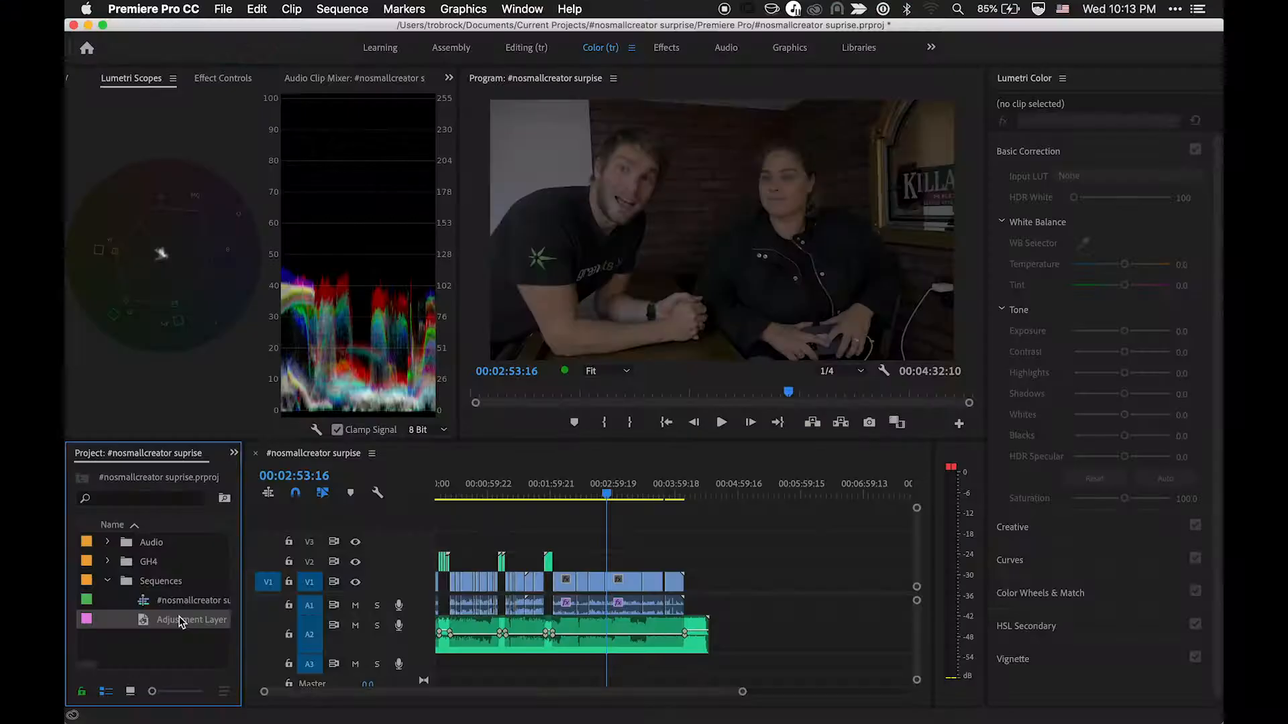
left_click_drag(179, 618, 438, 544)
scroll(446, 556, "up", 3)
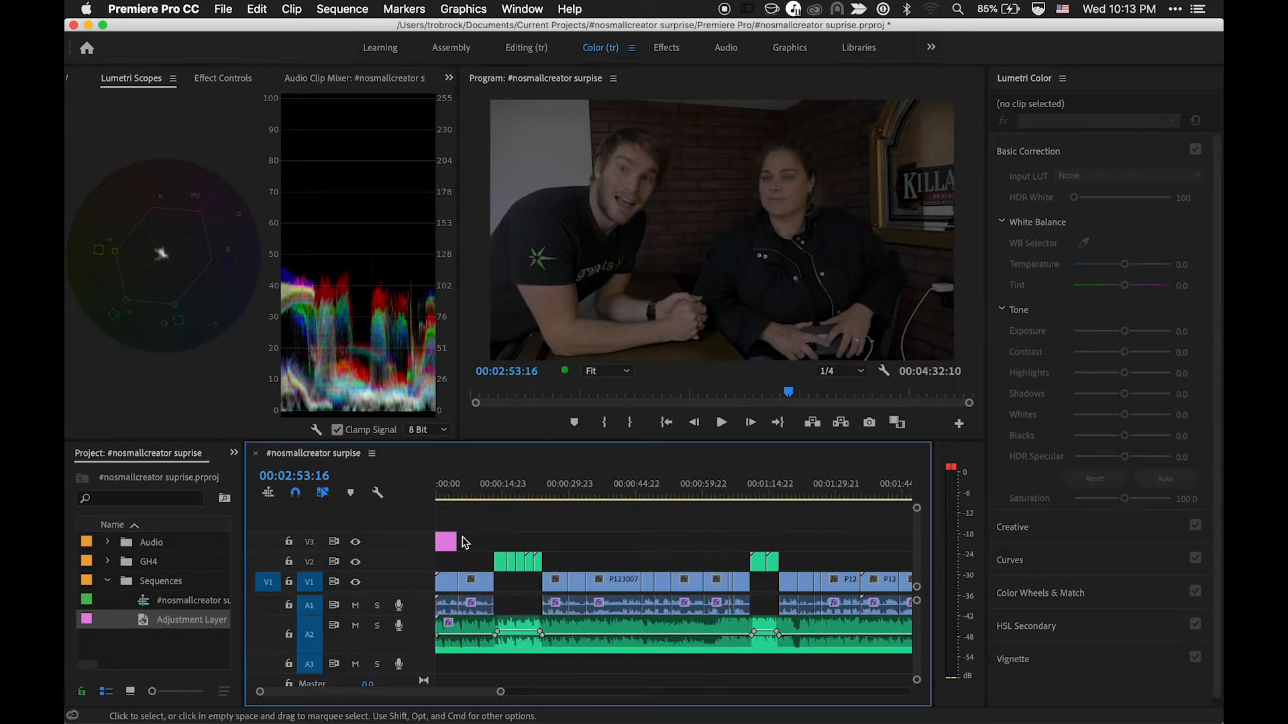
left_click_drag(454, 542, 653, 530)
scroll(537, 546, "down", 5)
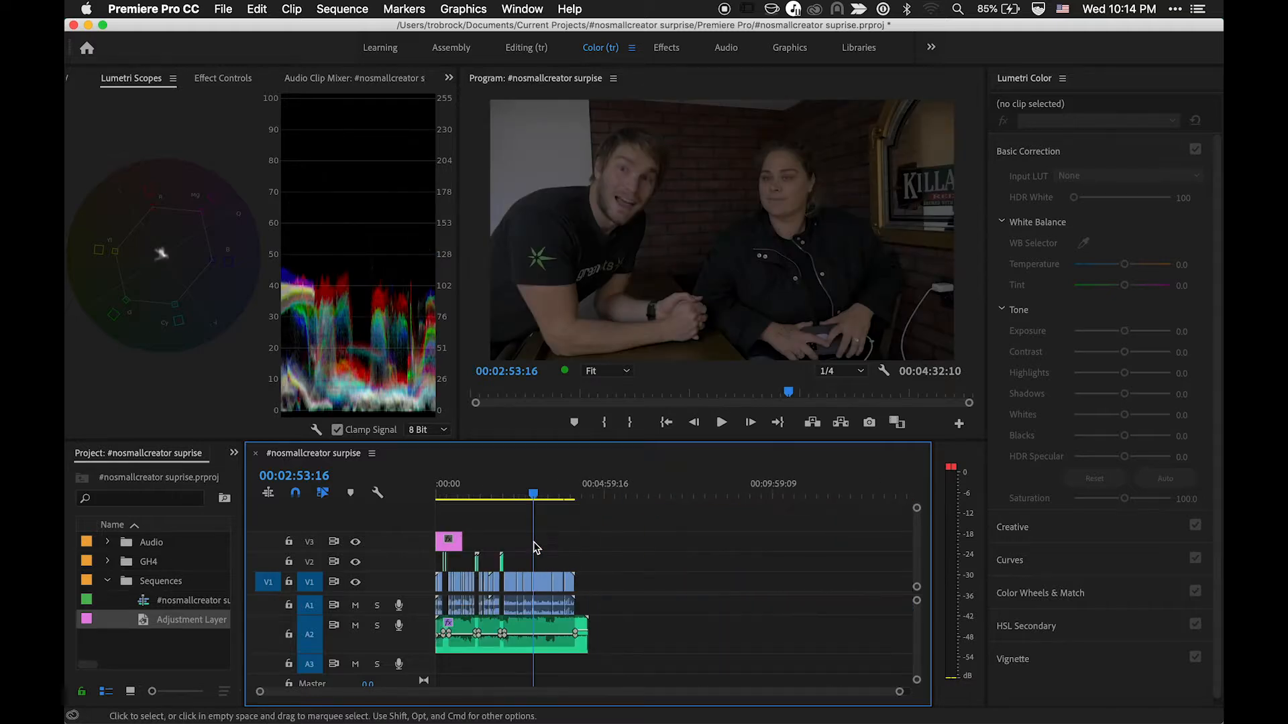
left_click_drag(461, 538, 573, 540)
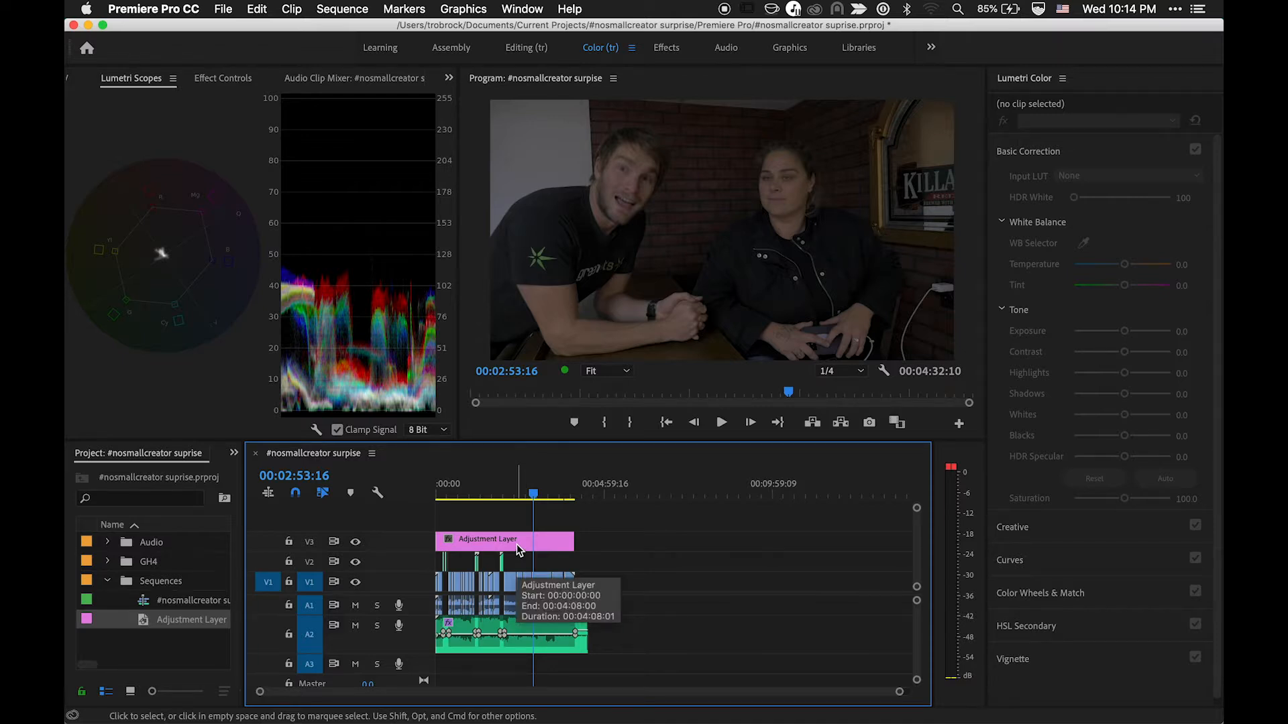
left_click_drag(517, 548, 517, 521)
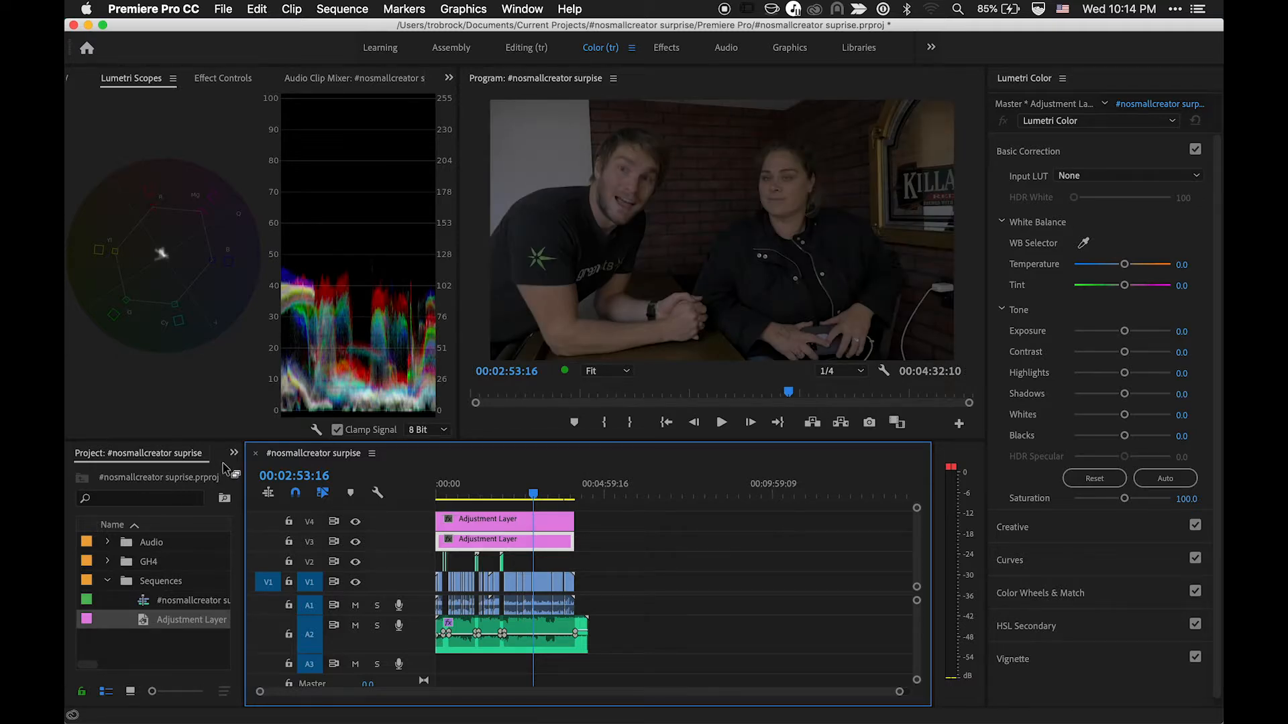
- Apply the TR Color Correct (GH4 v3) preset to the V3 adjustment layer and play the opening to check it
key("shift+7")
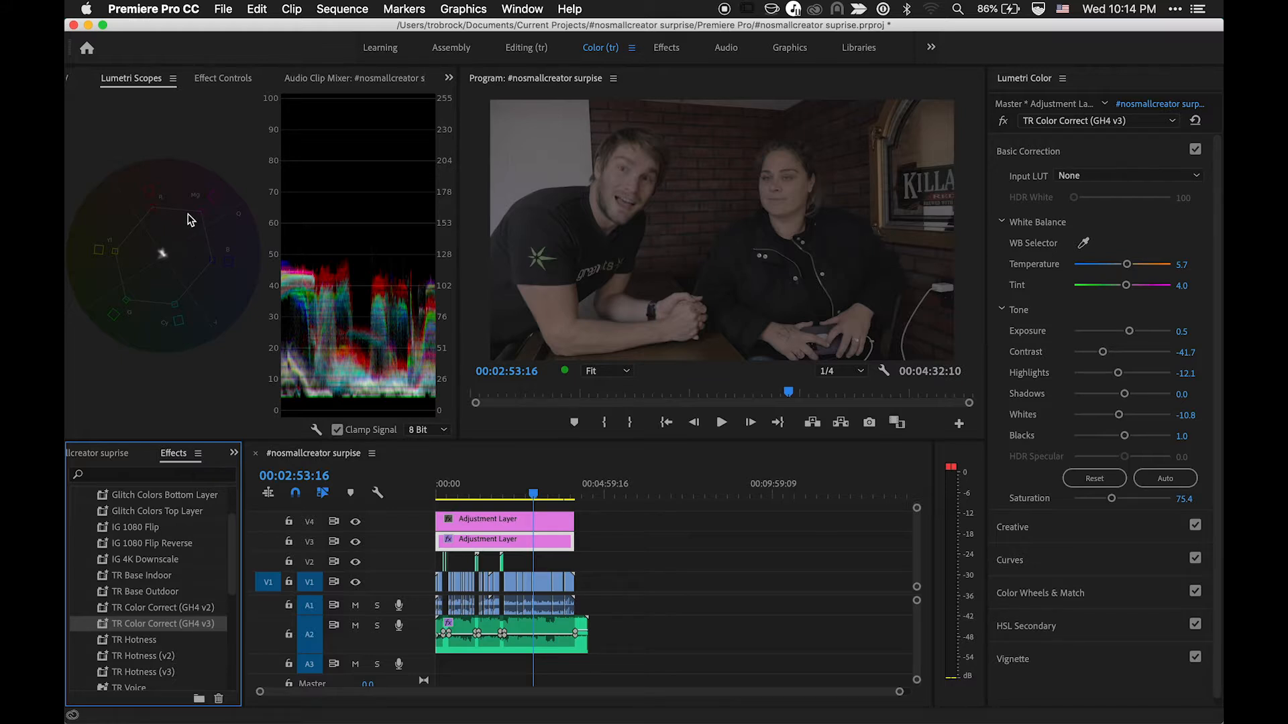
left_click(438, 494)
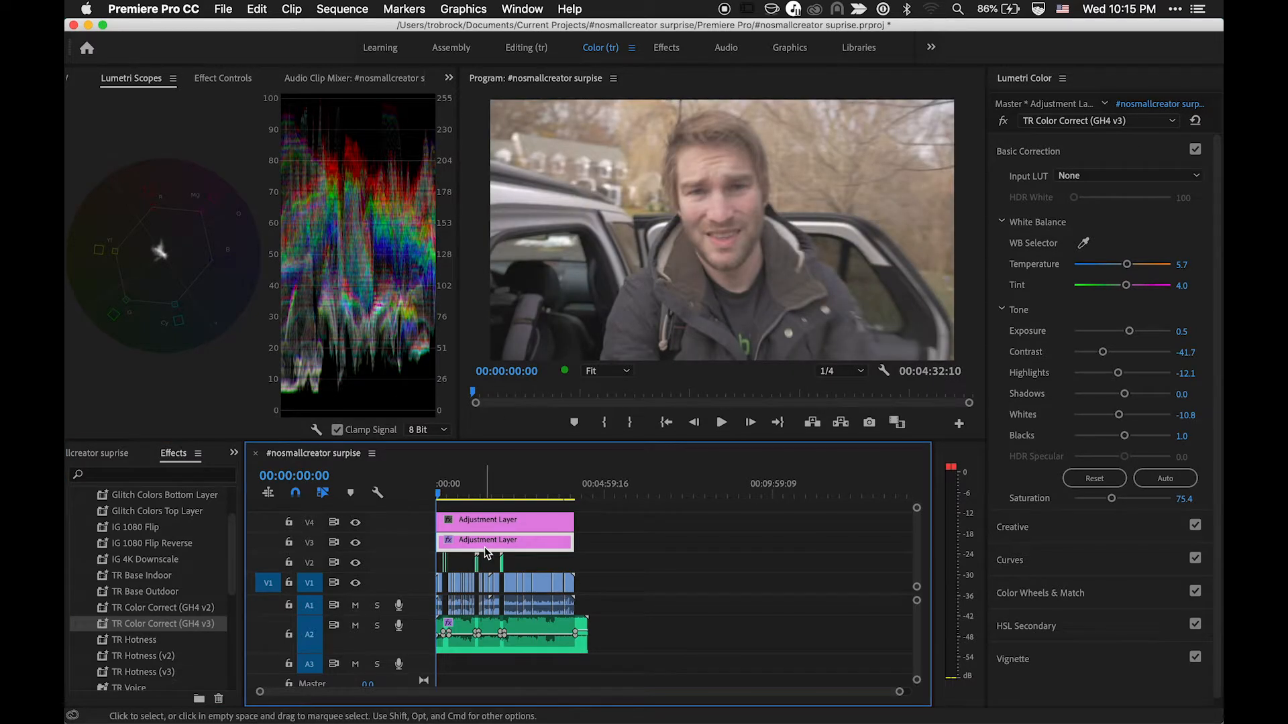
key("space")
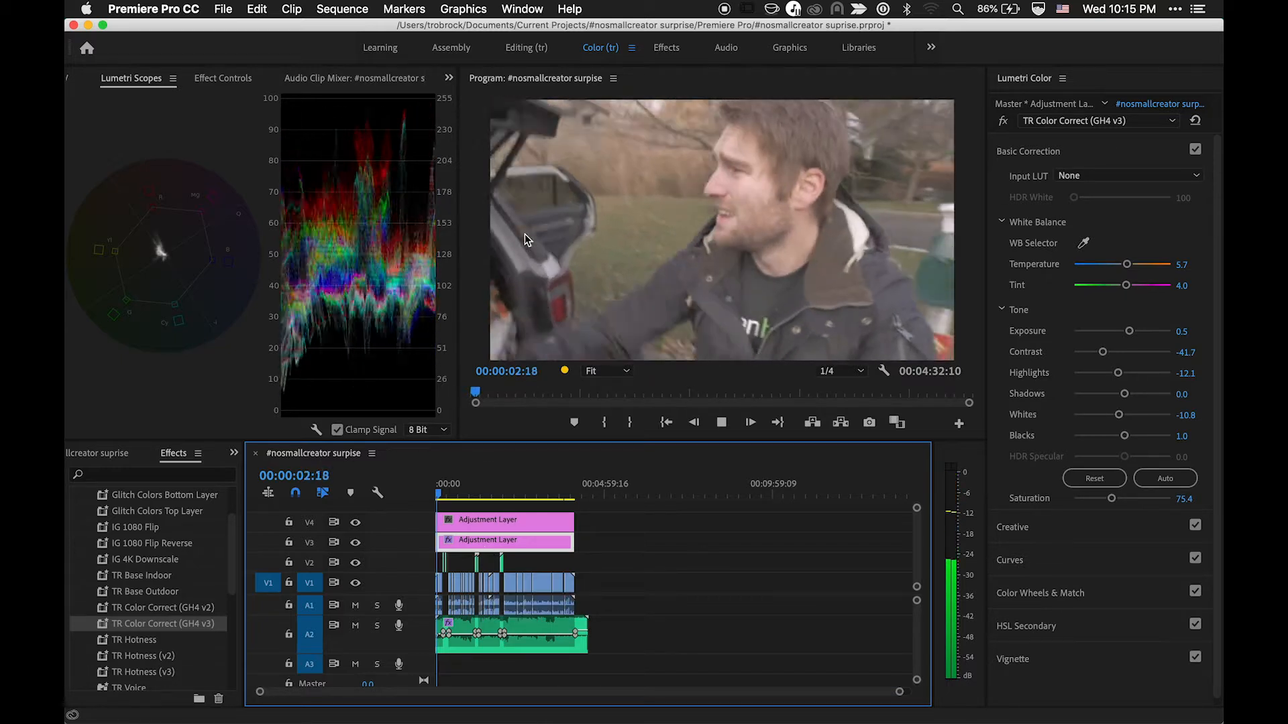
key("backslash")
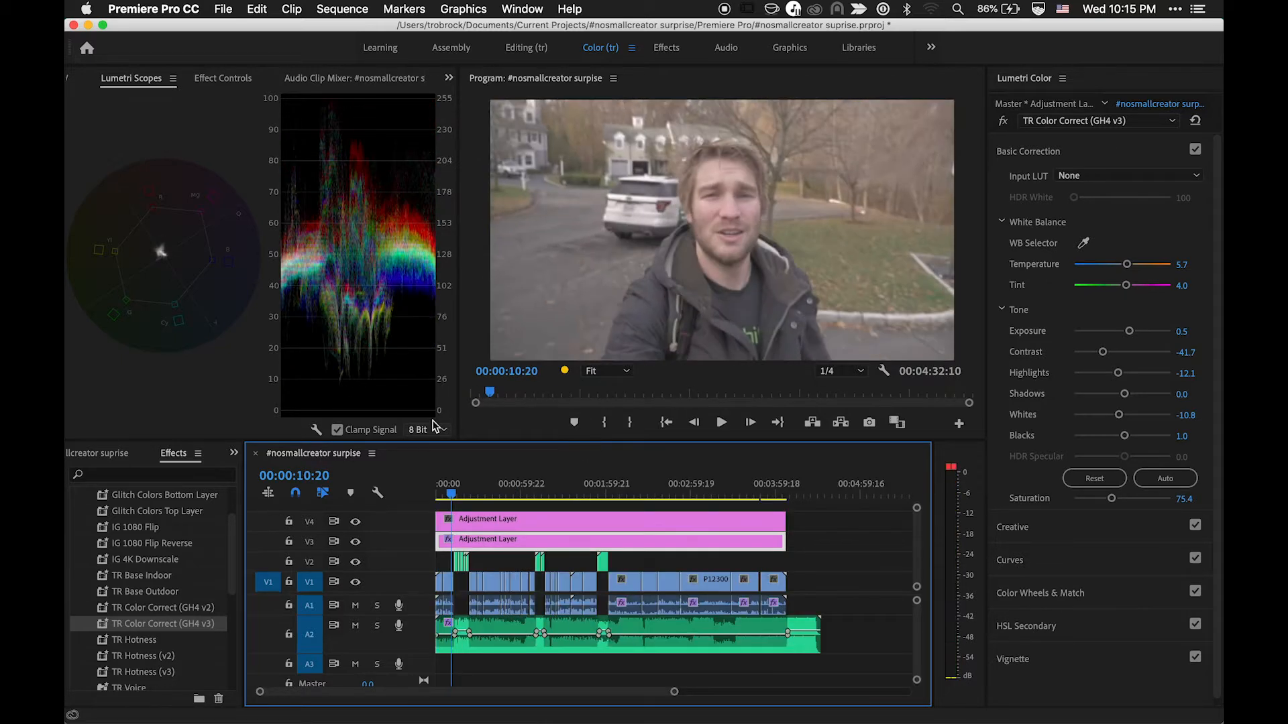
key("space")
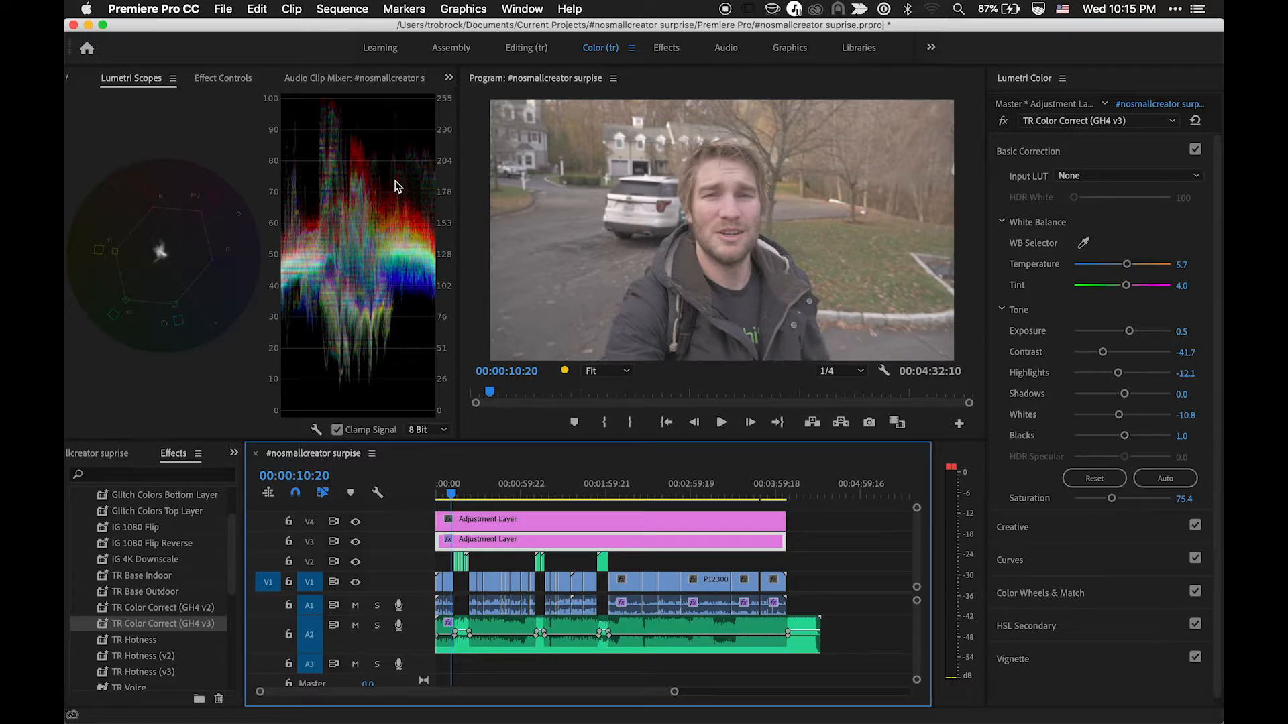
- Find the shot change near 22 seconds and split the V3 adjustment layer at 00:00:22:01
left_click(455, 490)
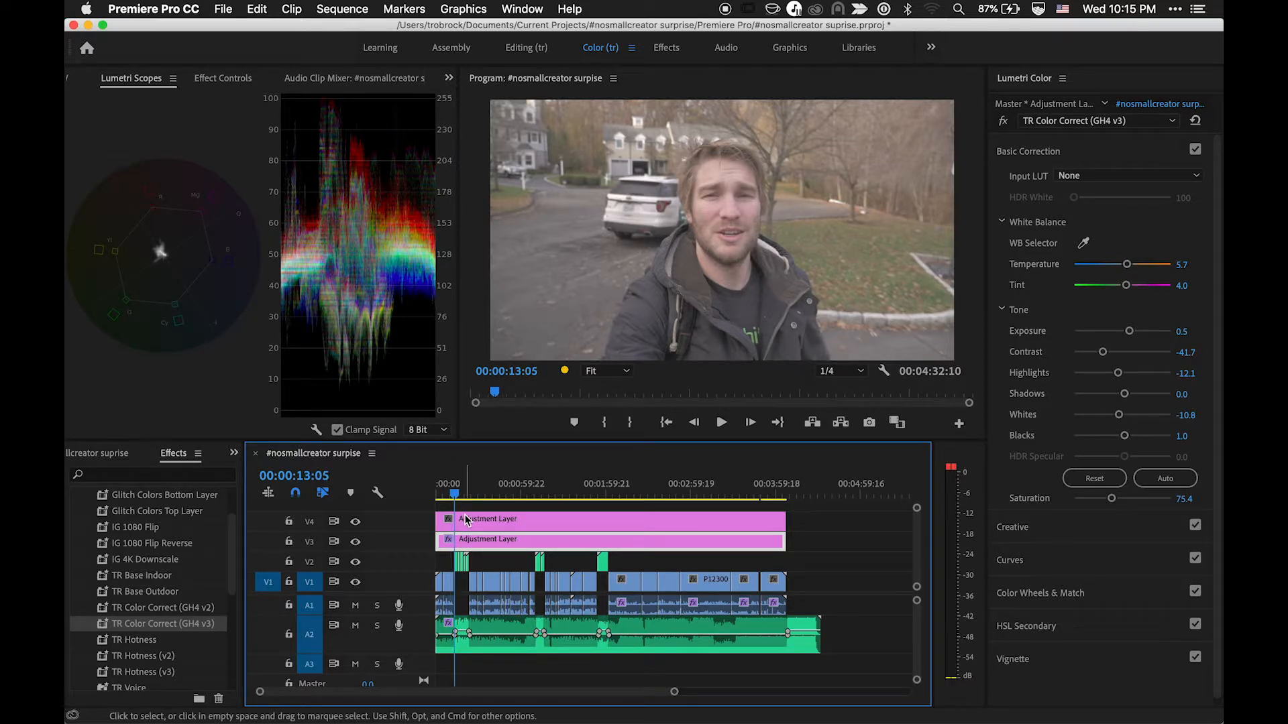
key("space")
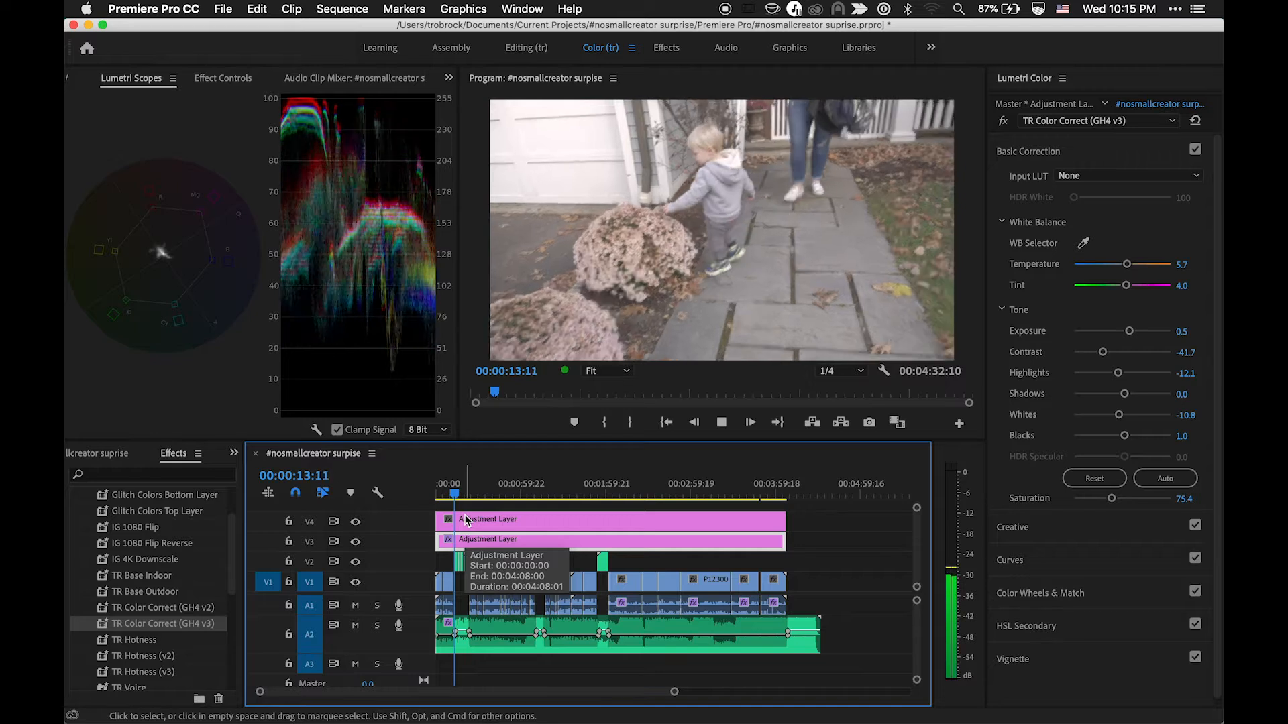
key("space")
key("Up")
key("Up")
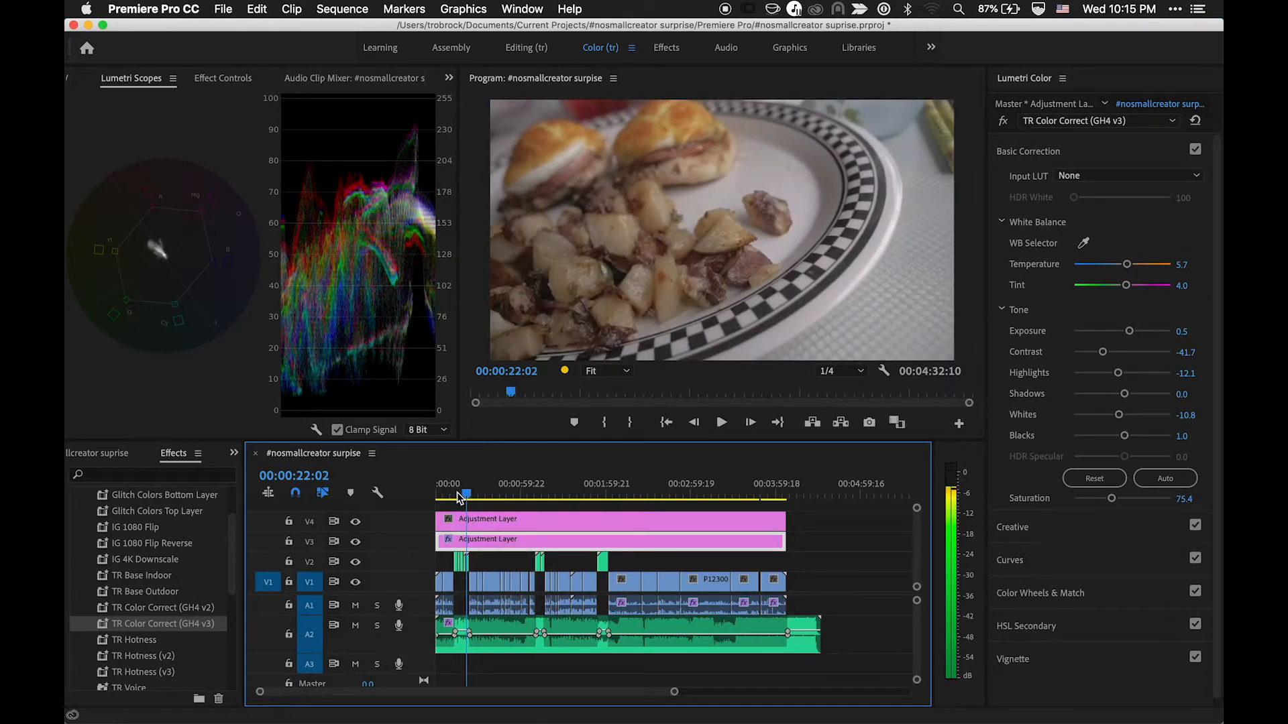
key("Left")
key("Left")
key("Left")
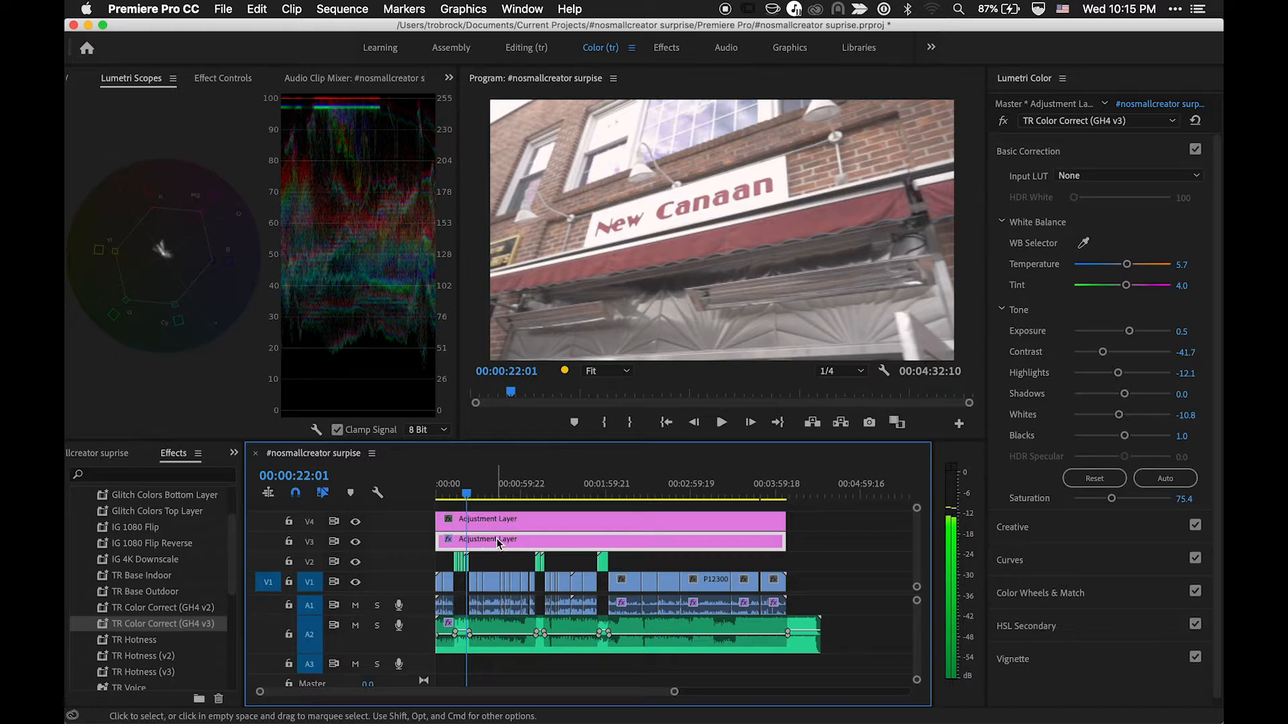
key("super+k")
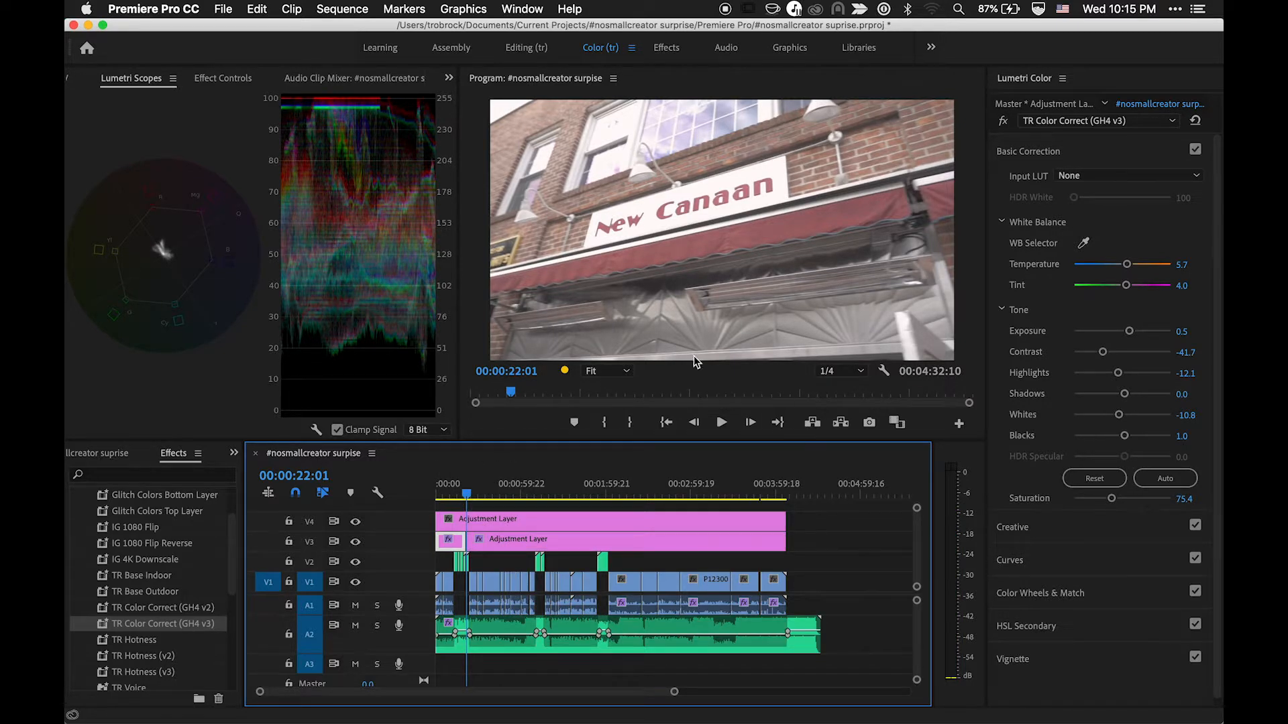
- Lower the exposure of the first V3 adjustment layer segment and play on from the split
left_click(445, 496)
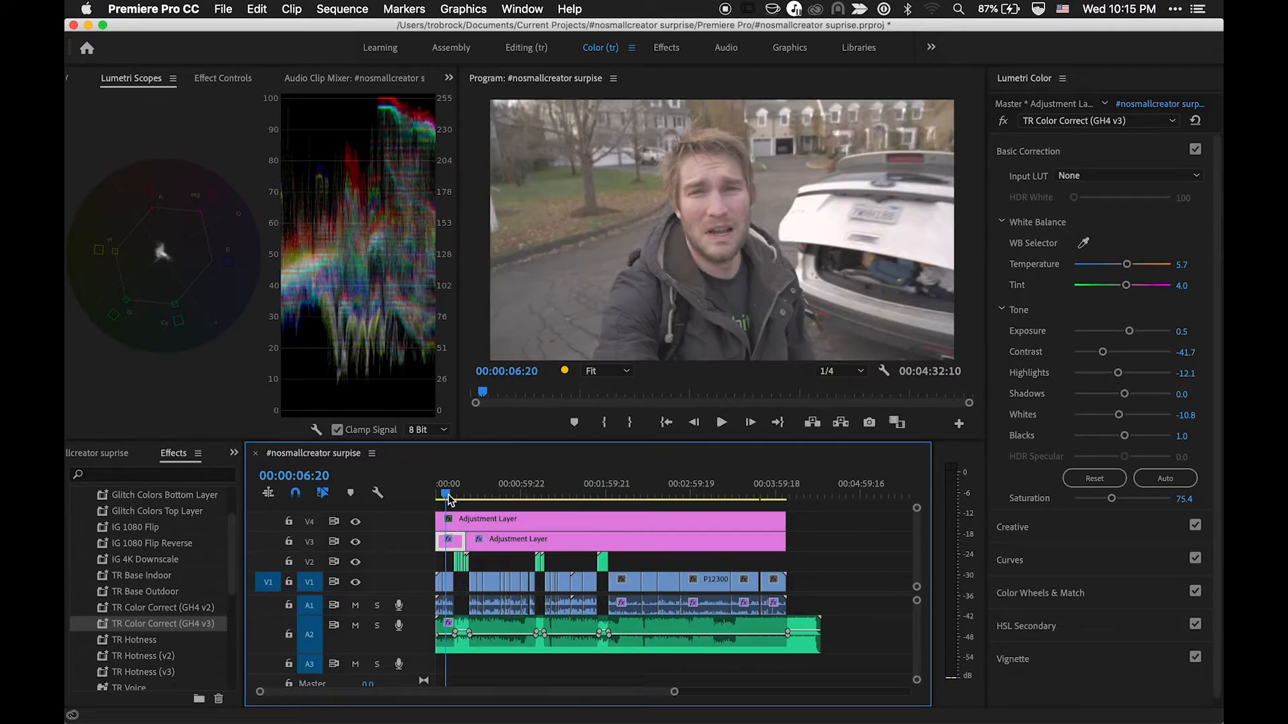
left_click_drag(1131, 335, 1122, 338)
left_click(465, 492)
key("space")
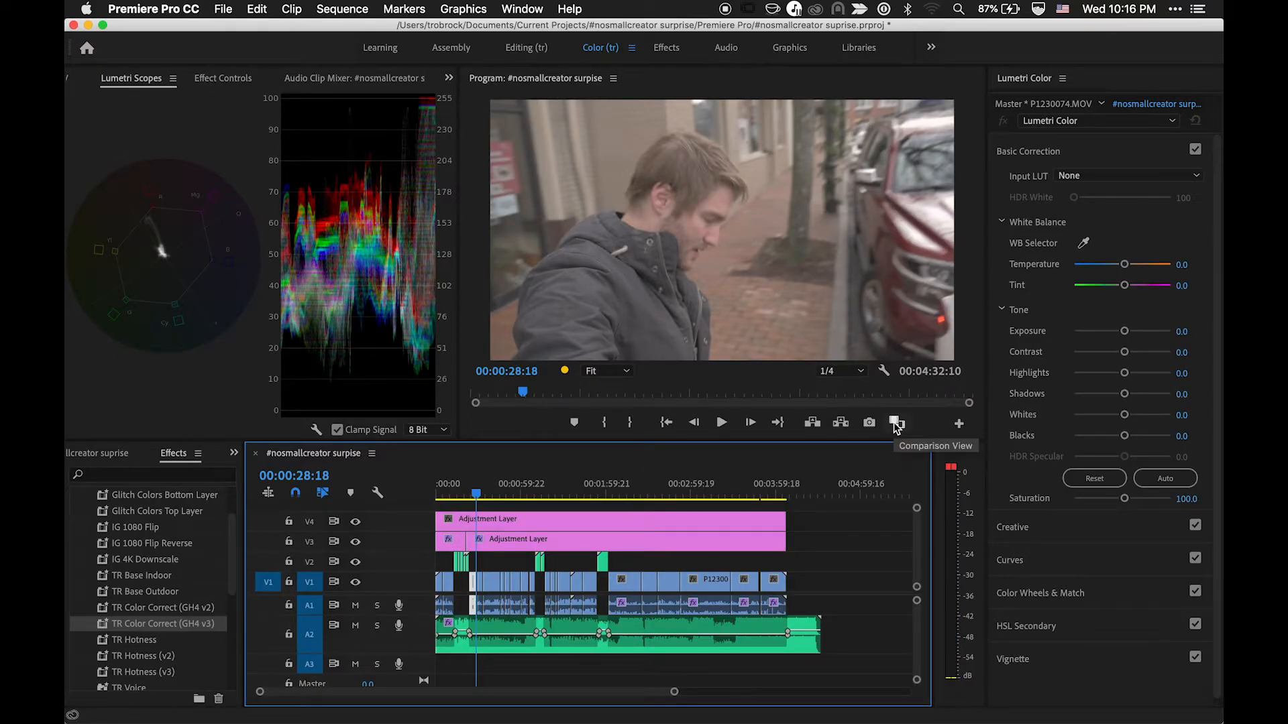
- Show the current frame beside a reference frame and raise the last V3 adjustment layer segment's exposure to 1.1
left_click(896, 423)
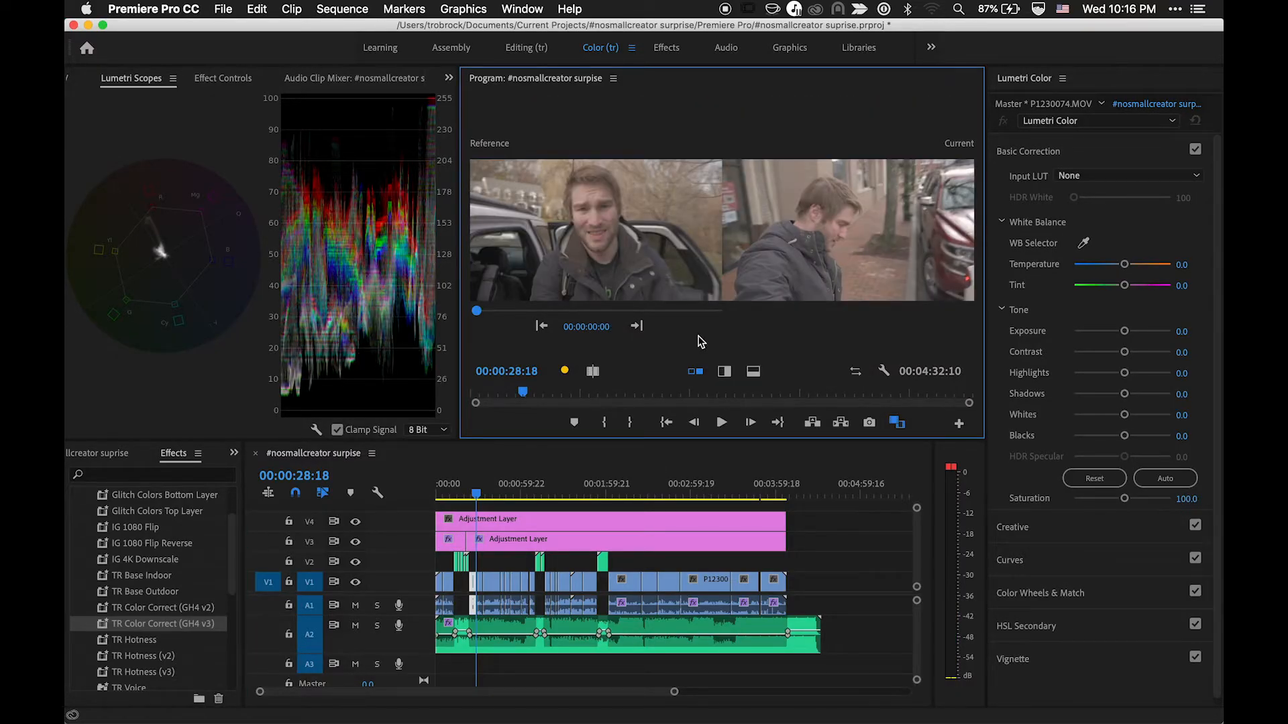
key("space")
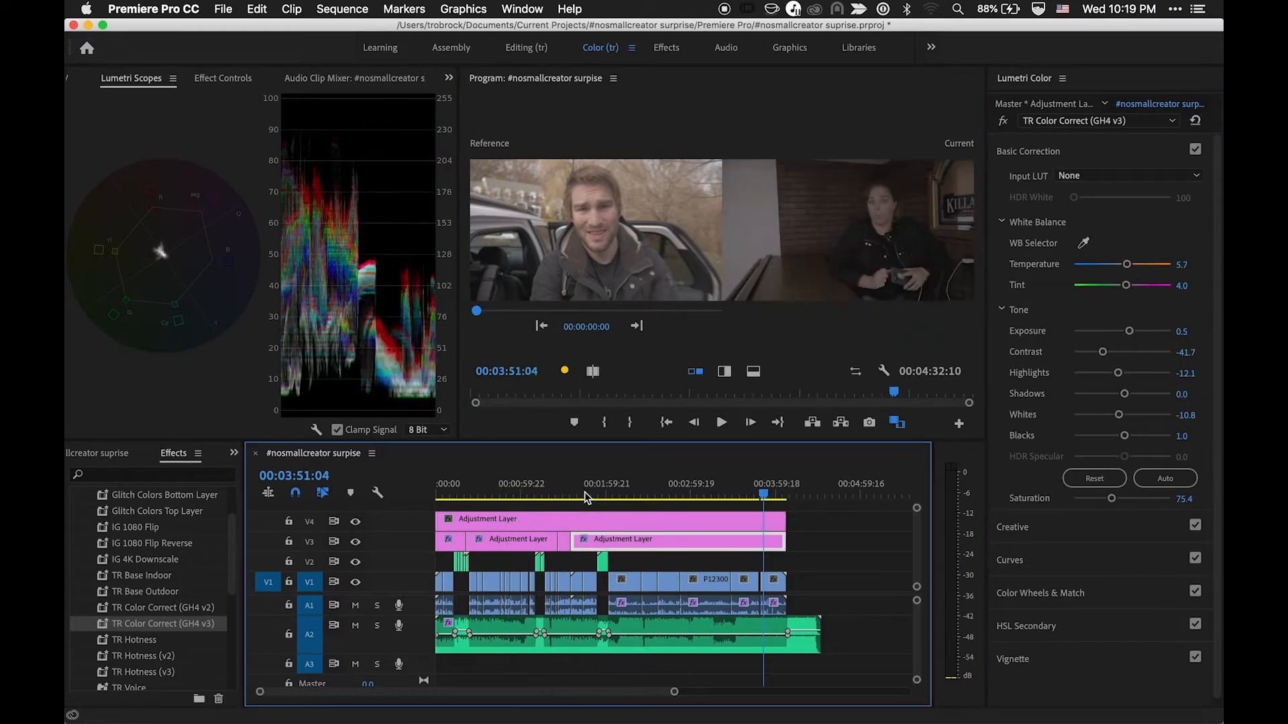
left_click_drag(1124, 332, 1132, 337)
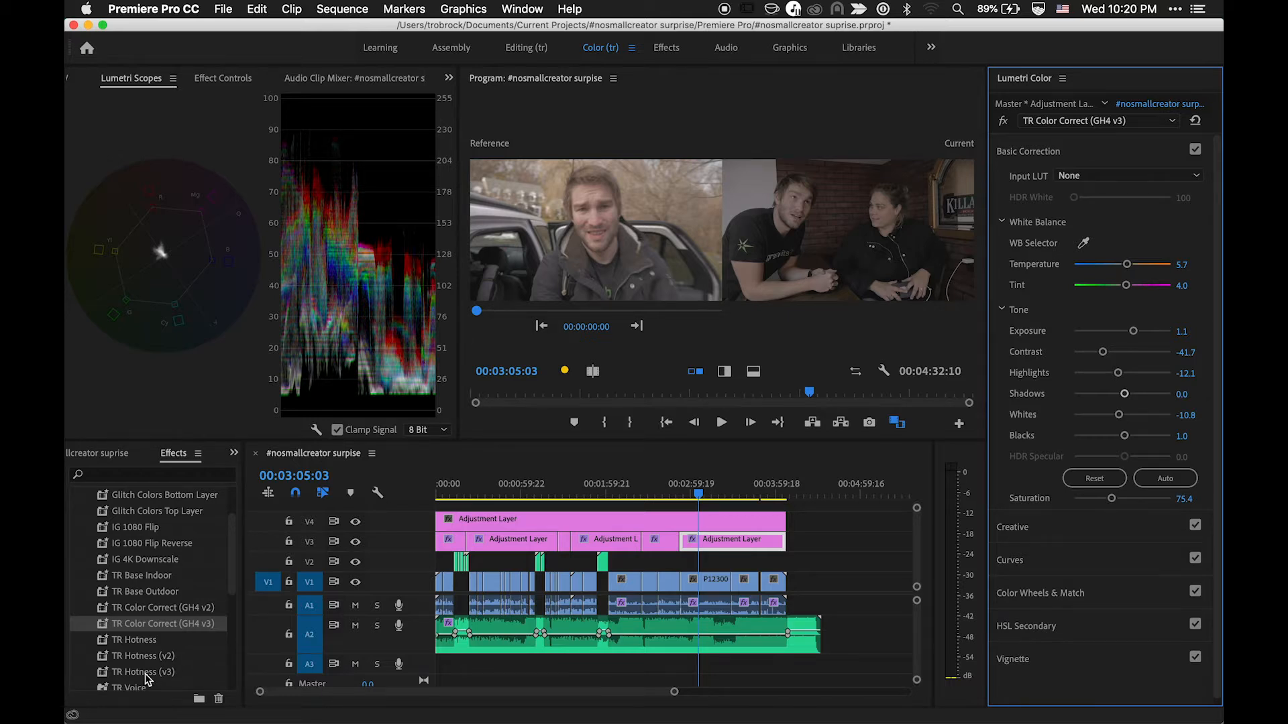
- Apply the TR Hotness (v3) preset to the V4 adjustment layer and warm the temperature of the last V3 adjustment layer segment
left_click_drag(145, 677, 501, 521)
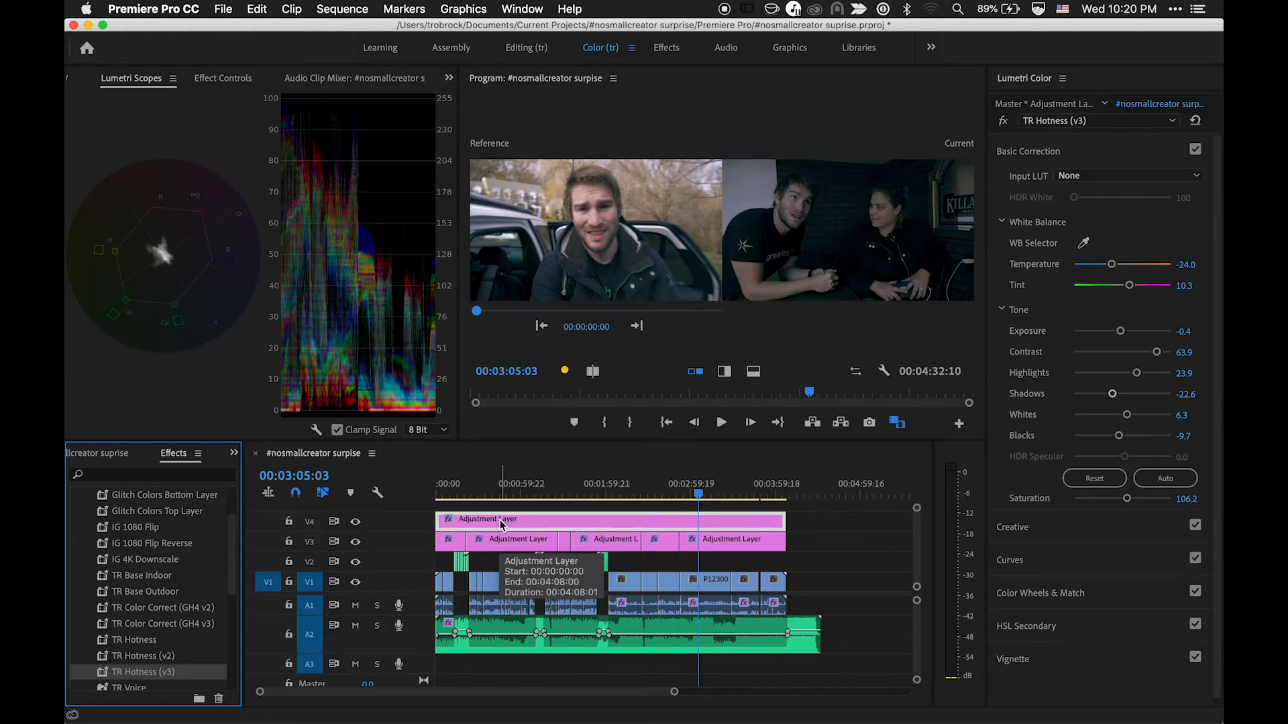
left_click(704, 543)
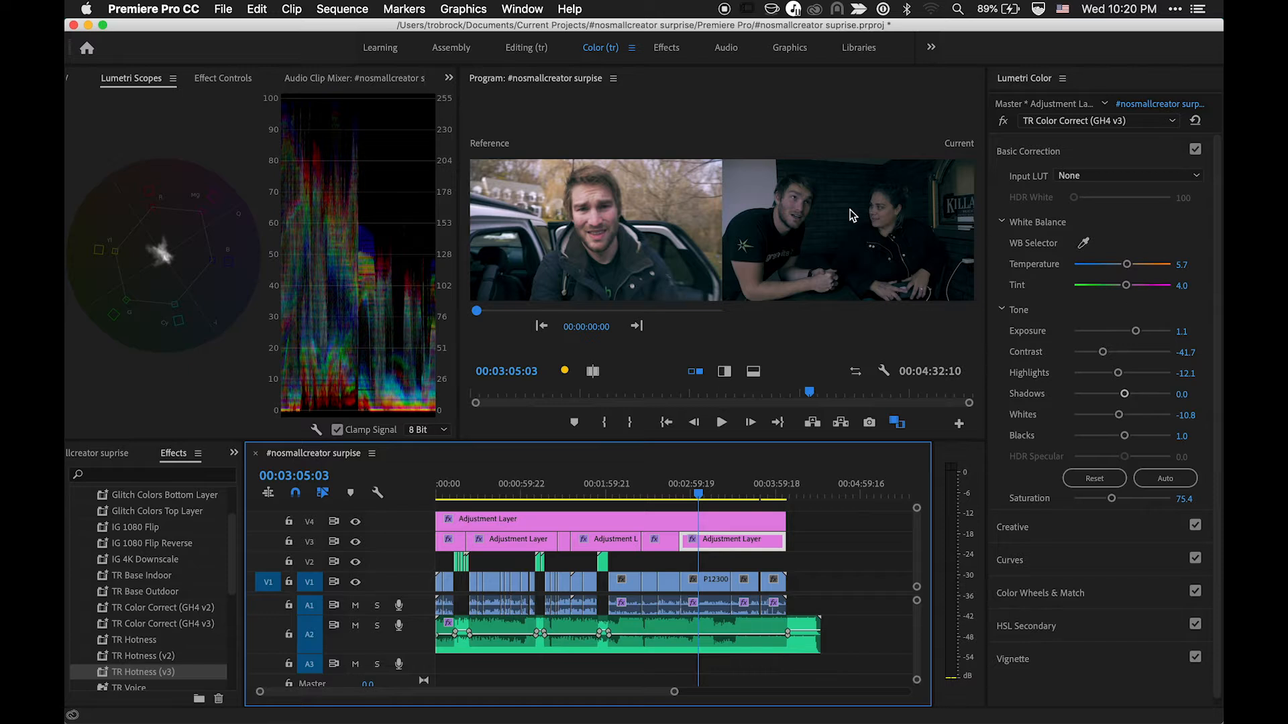
left_click_drag(1126, 267, 1134, 272)
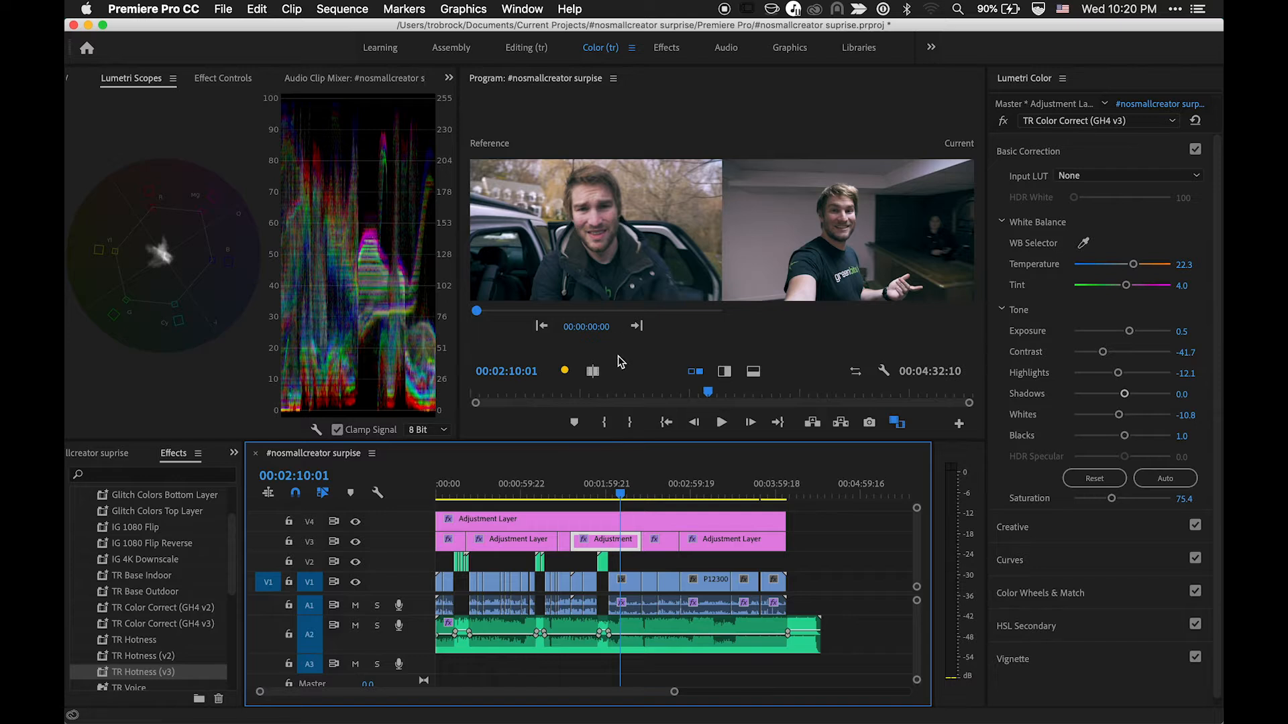
- Check the graded footage earlier in the sequence and turn off the comparison view
left_click(562, 496)
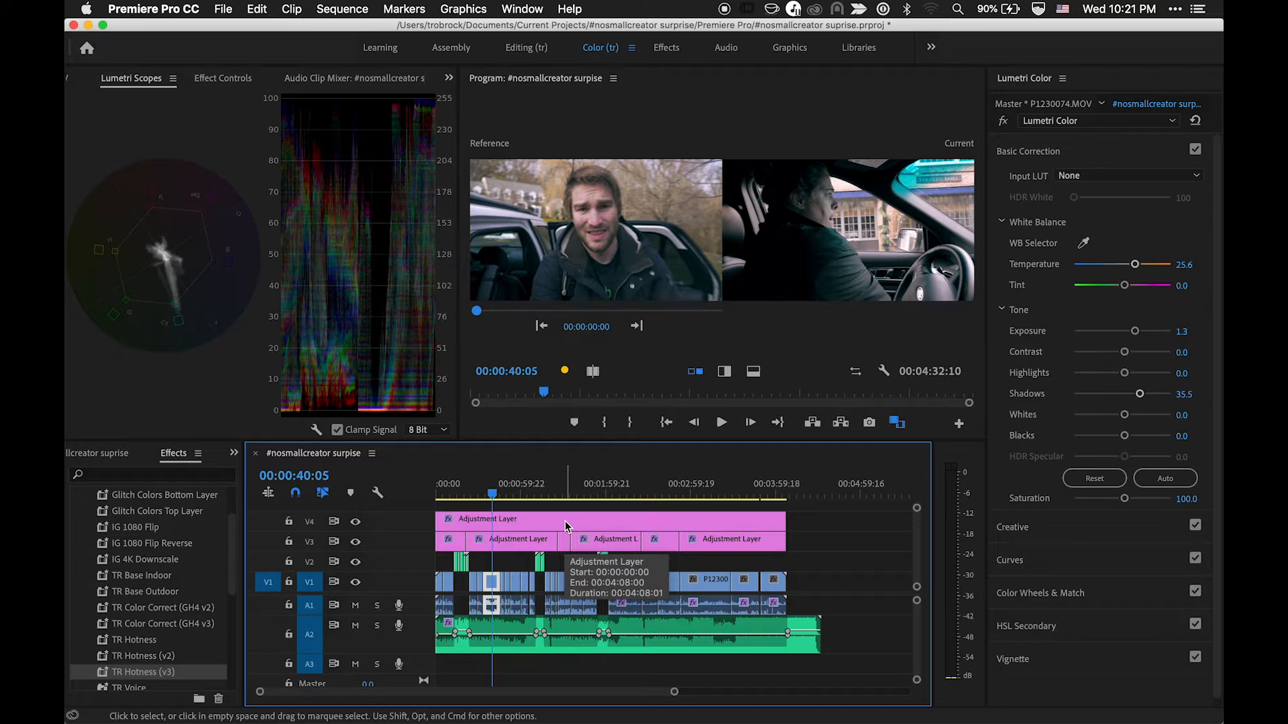
left_click(892, 423)
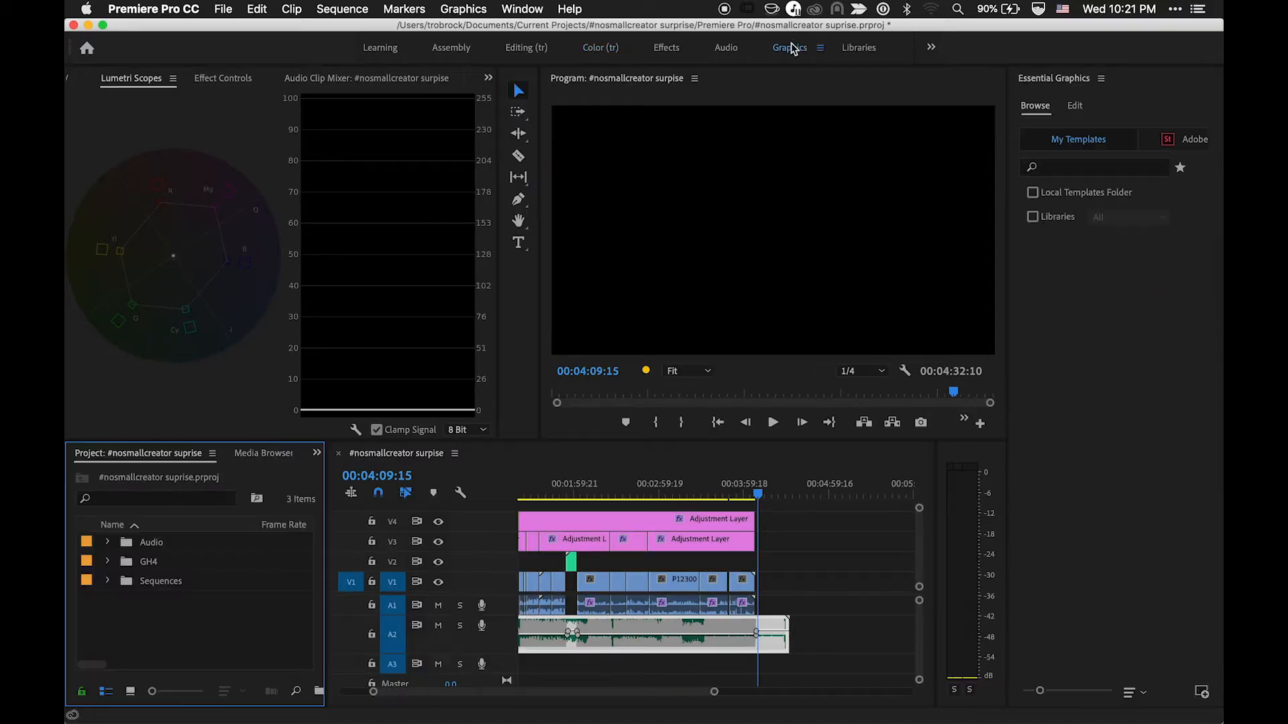
- Add a two-line title reading "Seriously check out nosmallconference.com" on V2 directly after the footage ends, at 00:04:08:01
left_click_drag(1108, 612, 761, 530)
type("Seriously check out")
key("Return")
type("nosmallconference.com")
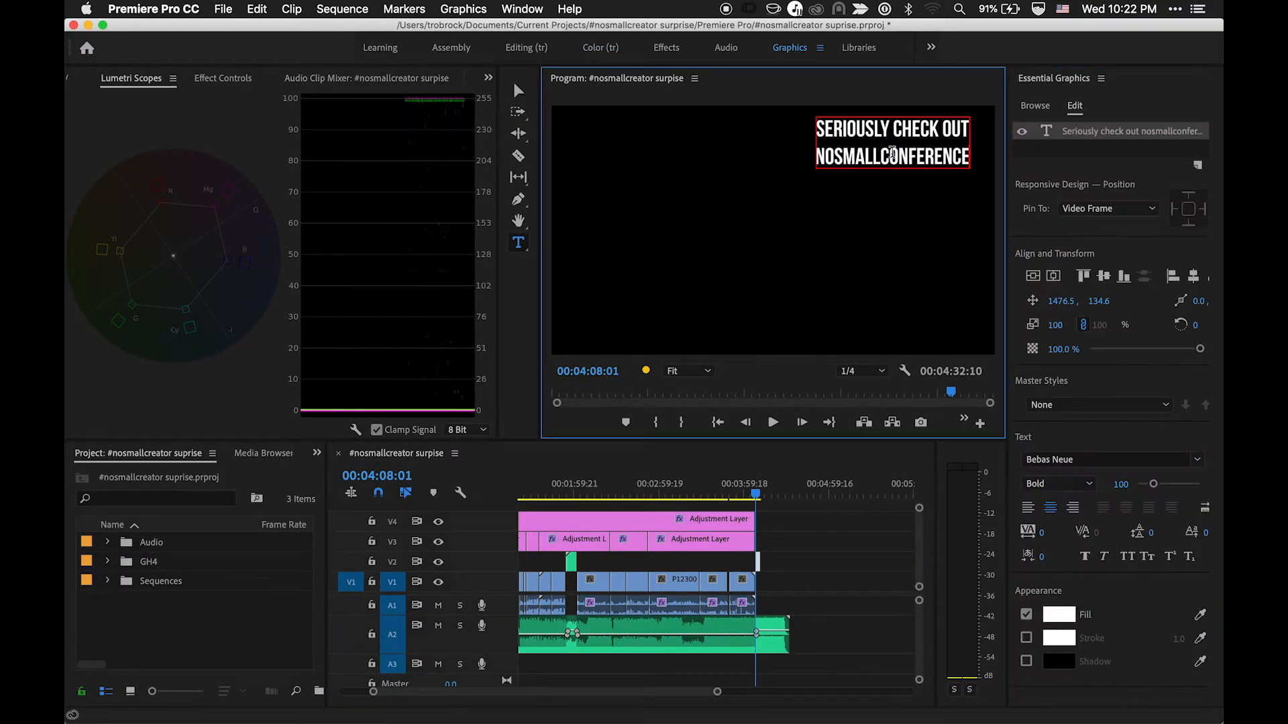
key("space")
- Duplicate the title after itself on V2 and change its text to "If you like it tweet" followed by the creator's handle
left_click_drag(679, 565, 768, 565)
type("If you like it tweet")
key("Return")
type("@codywanner")
- Create a third end title on V2 reading "THanks!" and place it after the second title
double_click(742, 239)
type("THanks!")
key("space")
mouse_move(685, 563)
left_mouse_down()
mouse_move(685, 542)
mouse_move(685, 564)
left_mouse_up()
left_click_drag(687, 542, 734, 566)
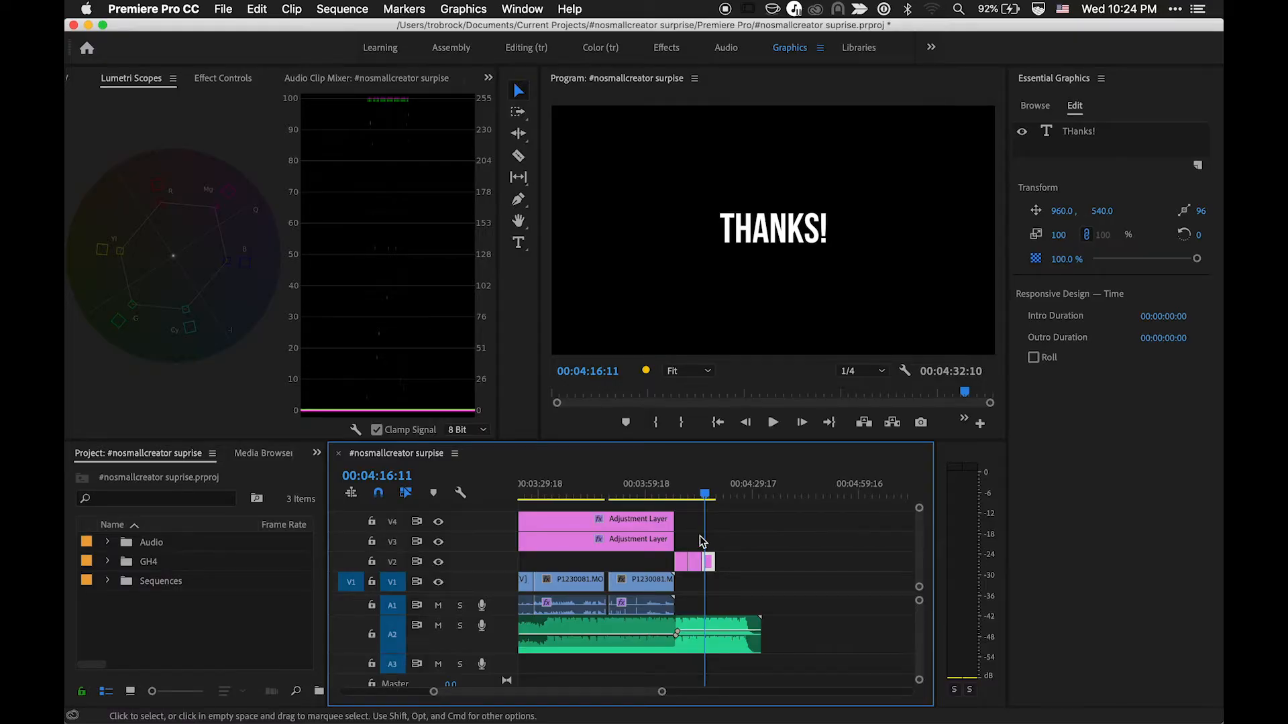
- Set up the sequence export with the [TR] YouTube 1080p HD preset and the project's Final folder as output location
key("super+m")
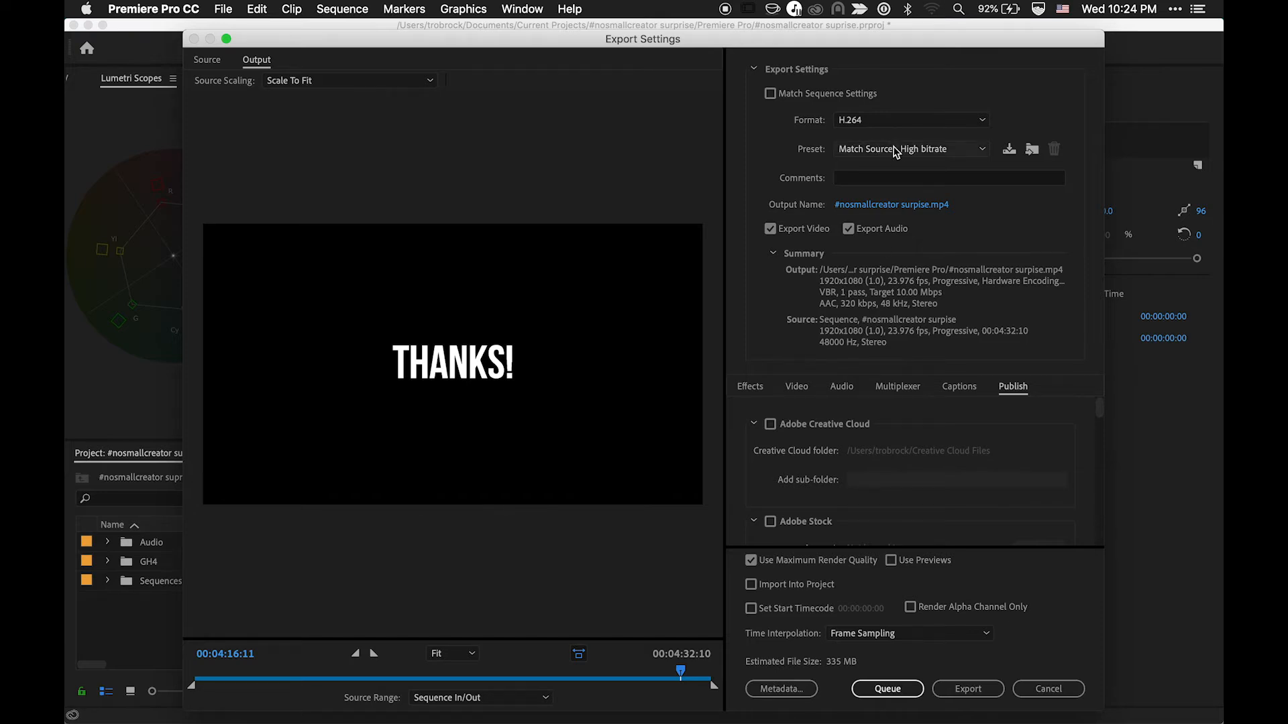
left_click(894, 148)
scroll(903, 228, "up", 2)
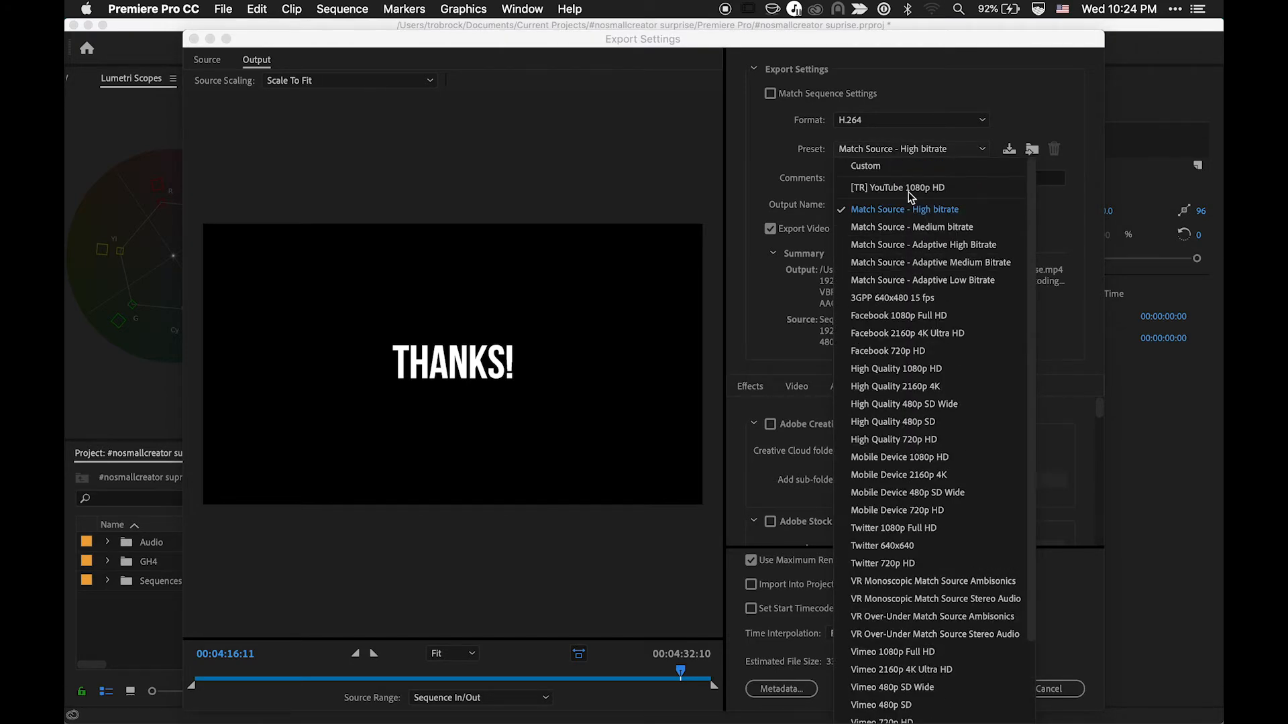
left_click(909, 189)
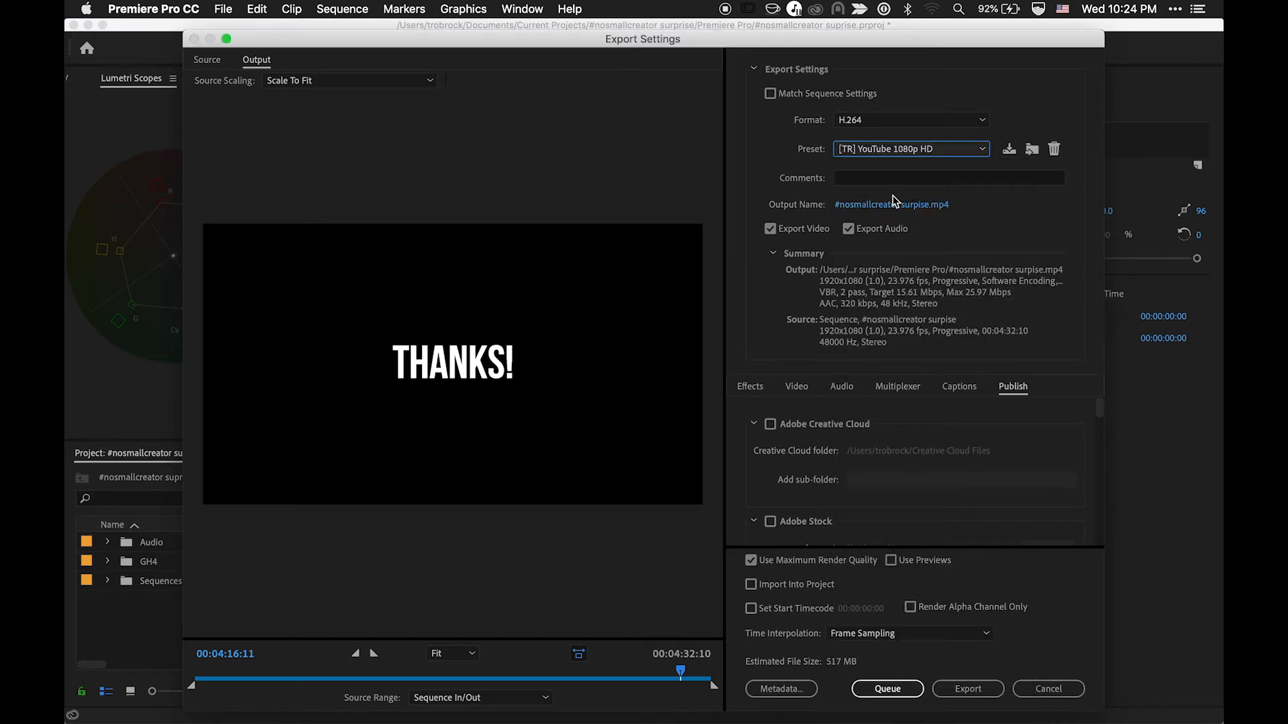
left_click(893, 206)
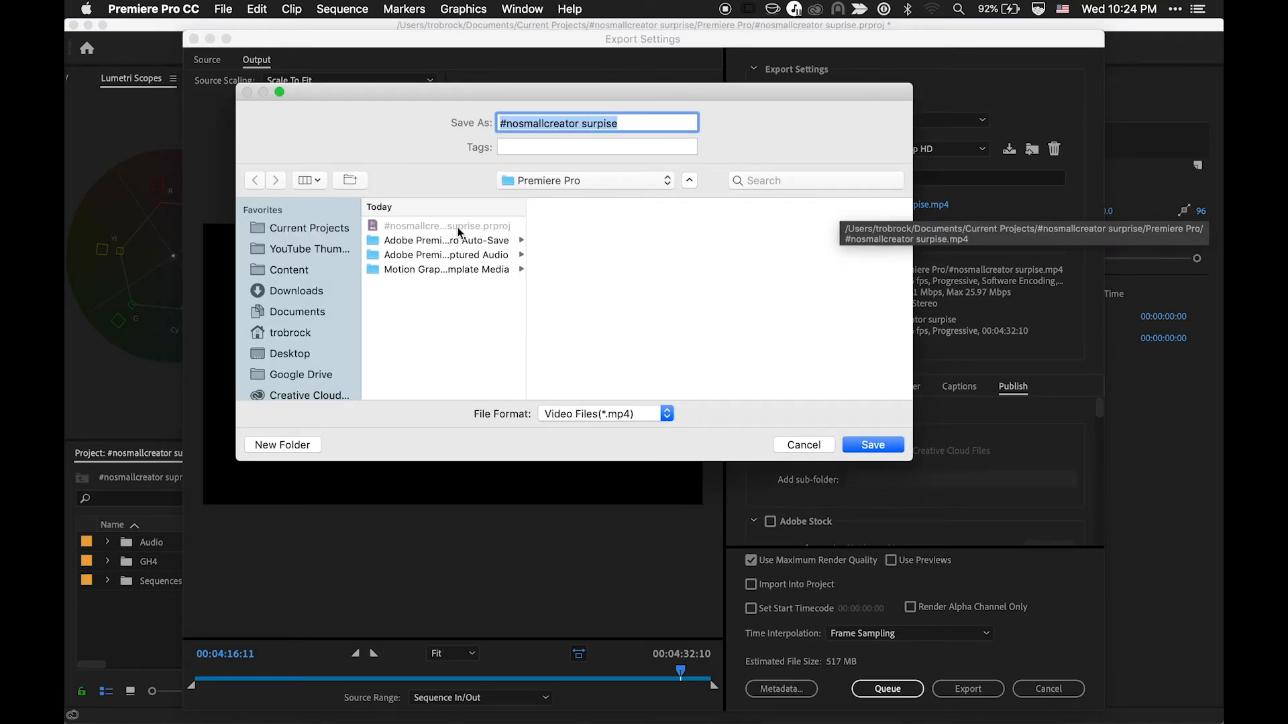
left_click(336, 232)
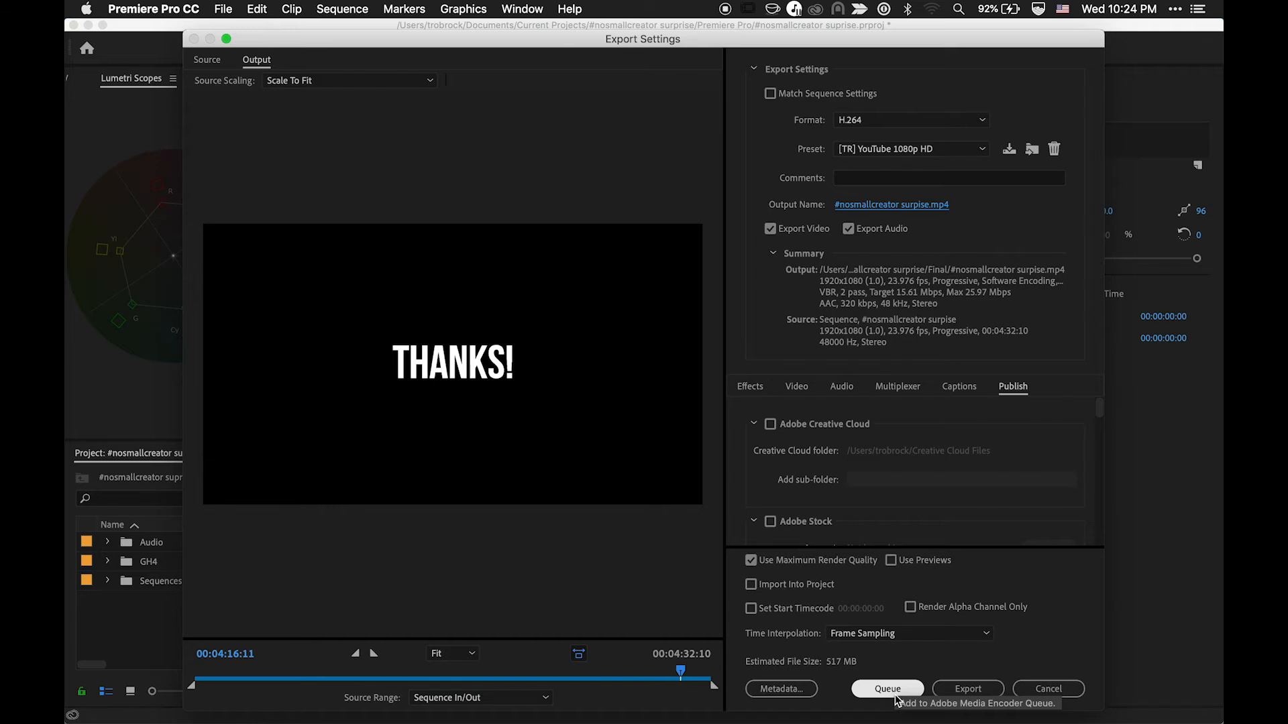
- Add the configured sequence export to the Adobe Media Encoder queue
left_click(895, 695)
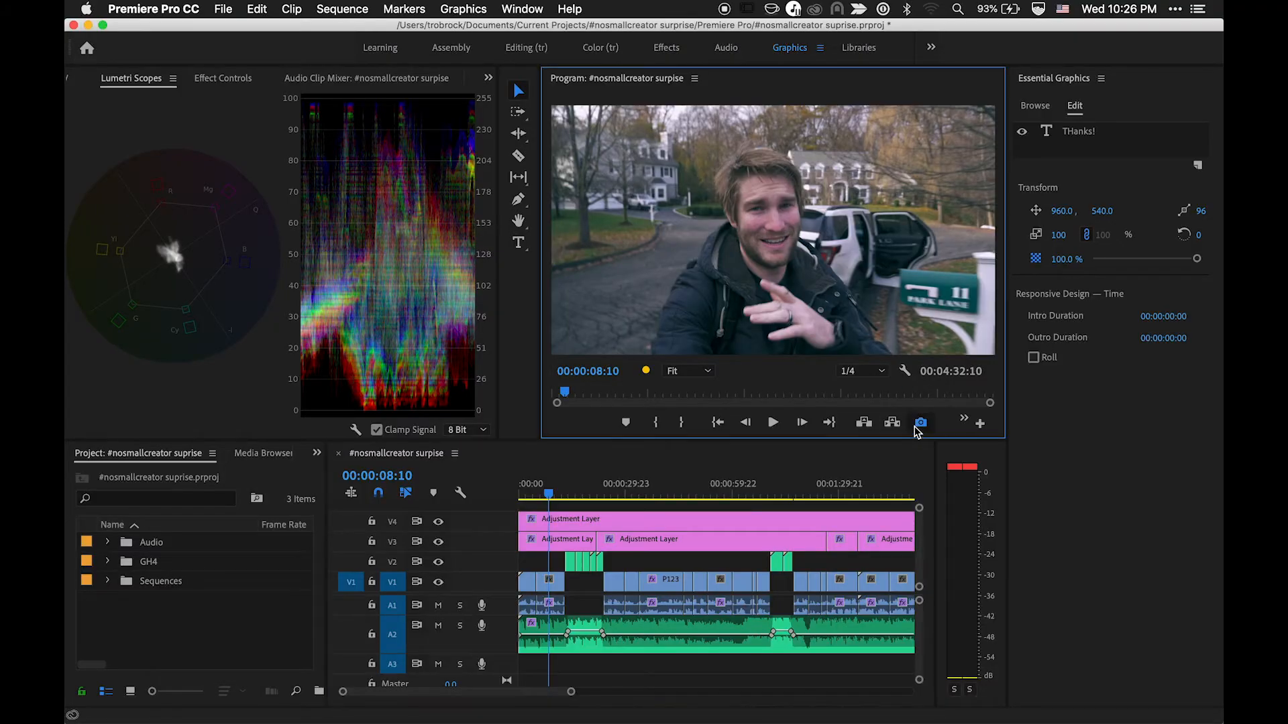
- Export the frame at 00:00:08:10 as a TIFF still, choosing the #nosmallcreator surprise project's Footage/GH4/Photo folder as its destination
left_click(918, 424)
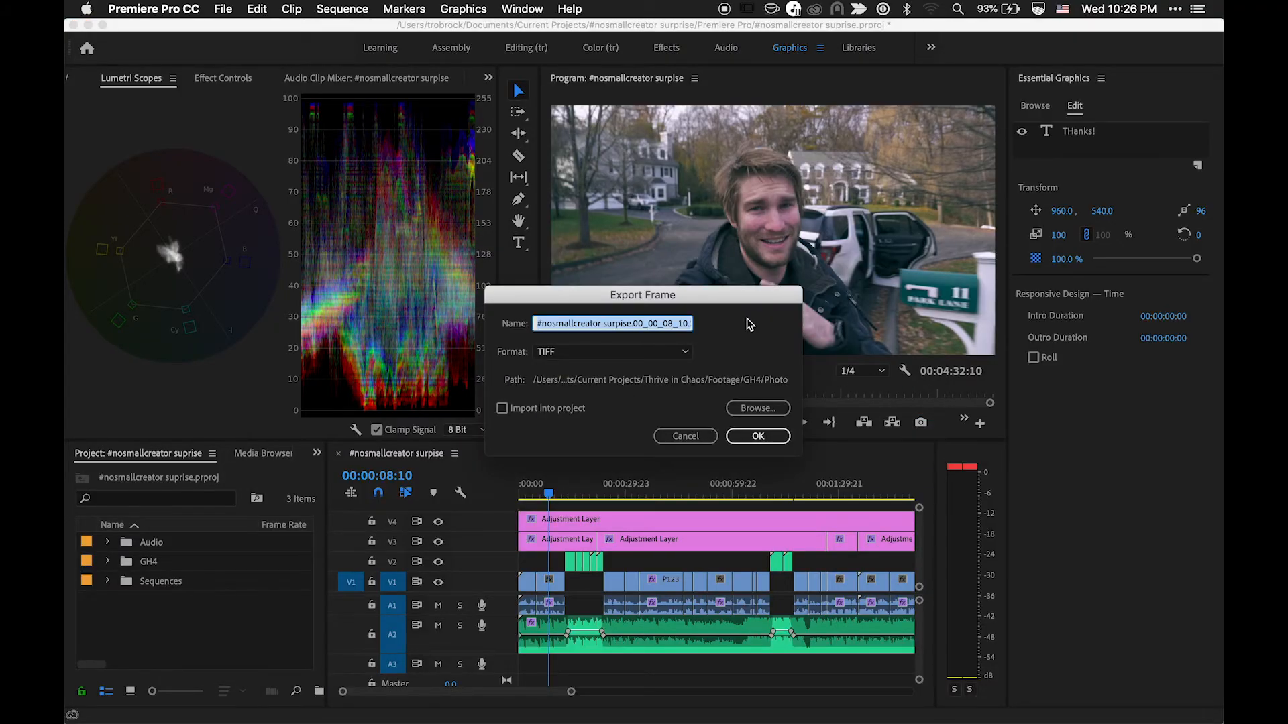
left_click(754, 404)
left_click(623, 403)
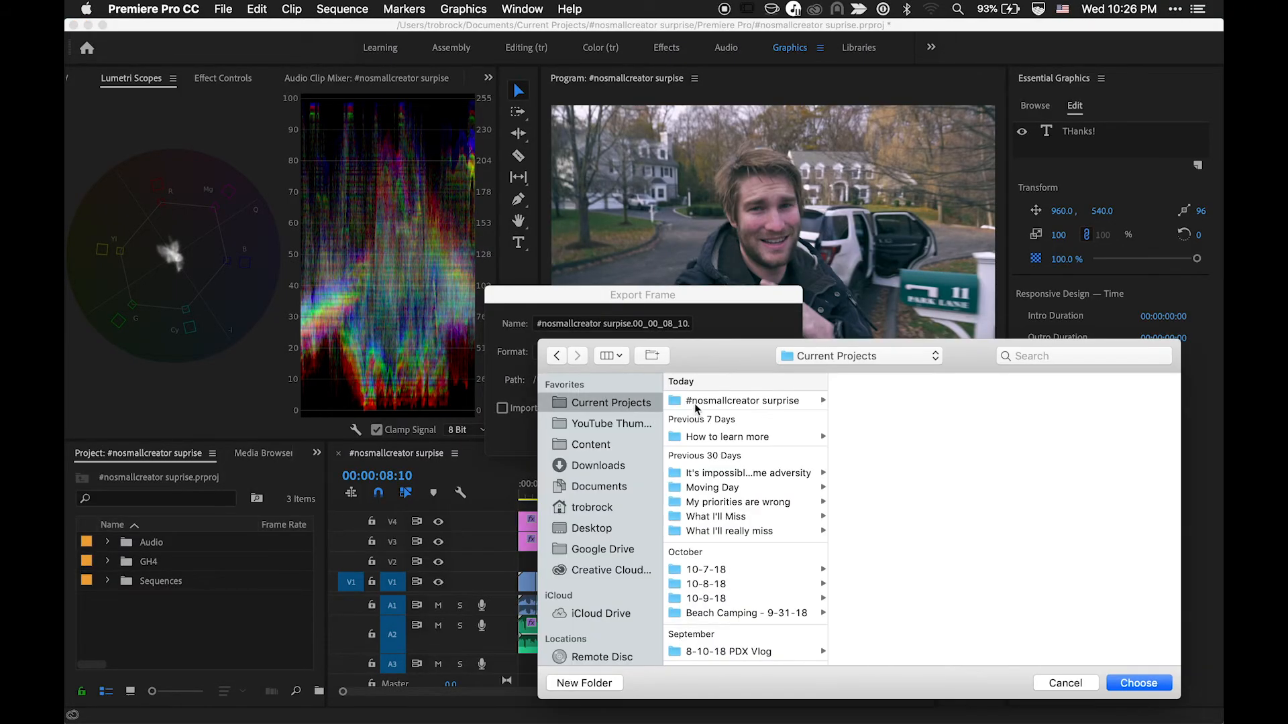
left_click(884, 430)
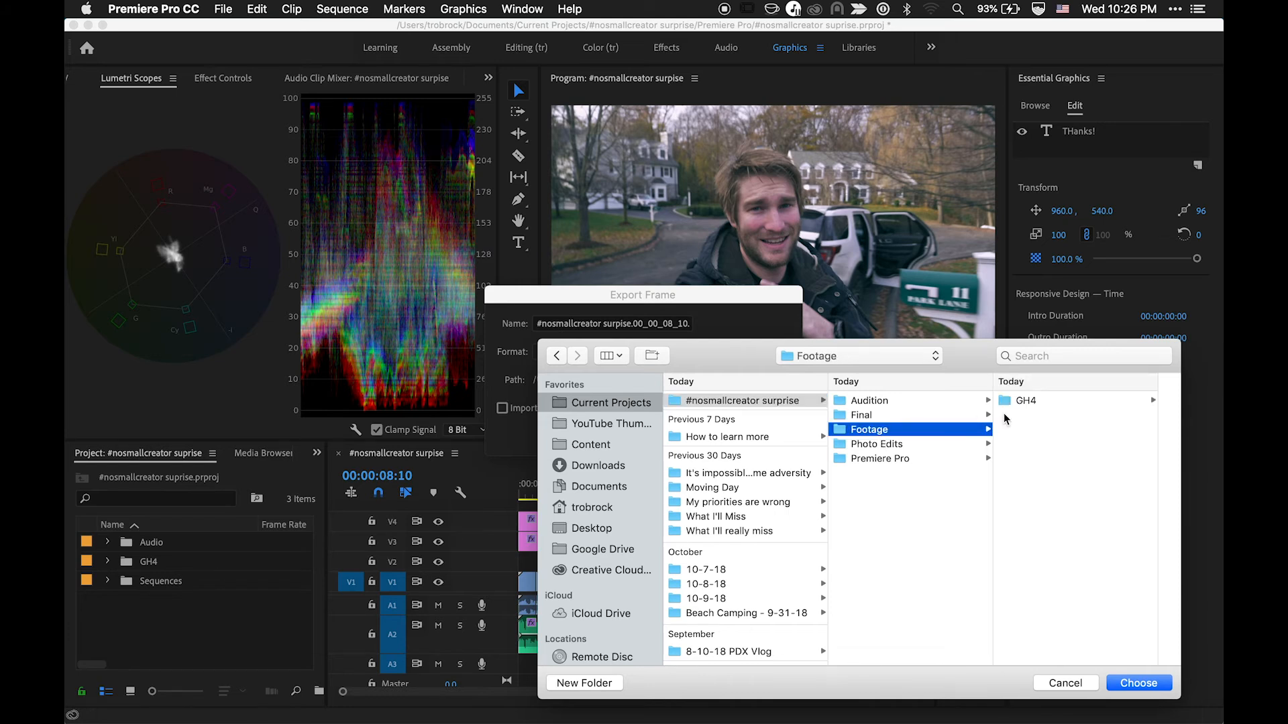
left_click(1026, 401)
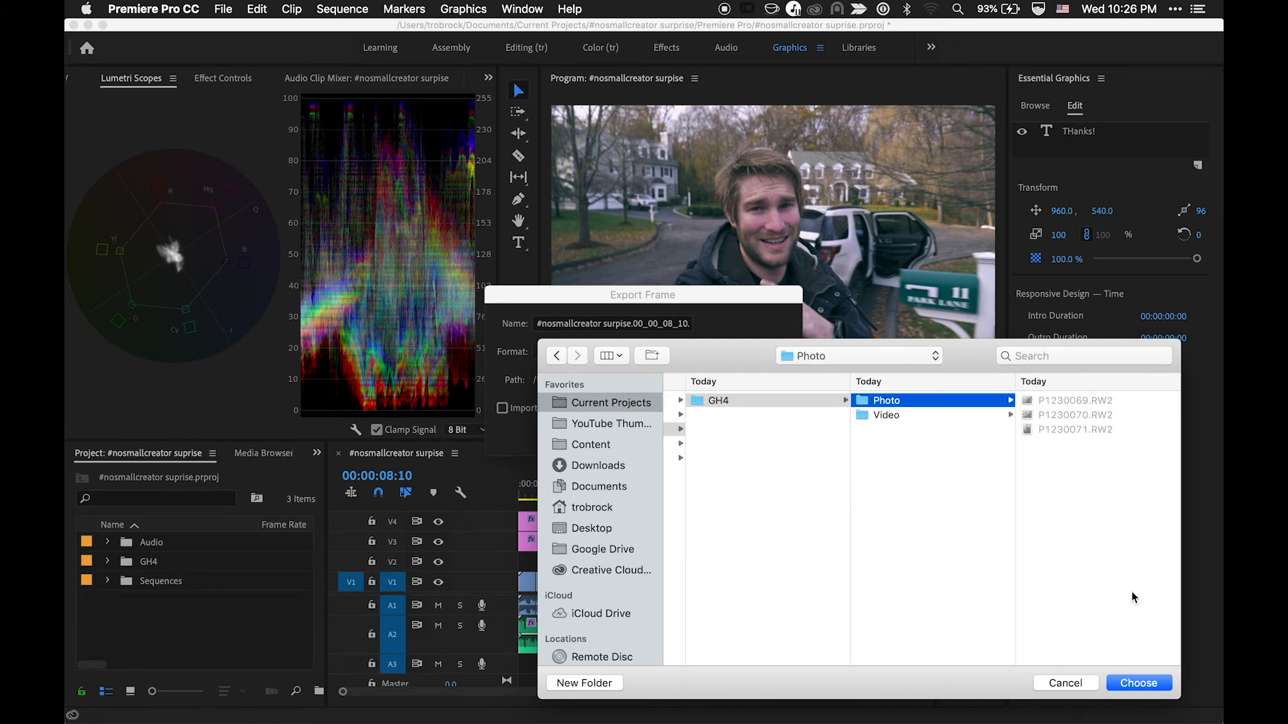
left_click(1136, 685)
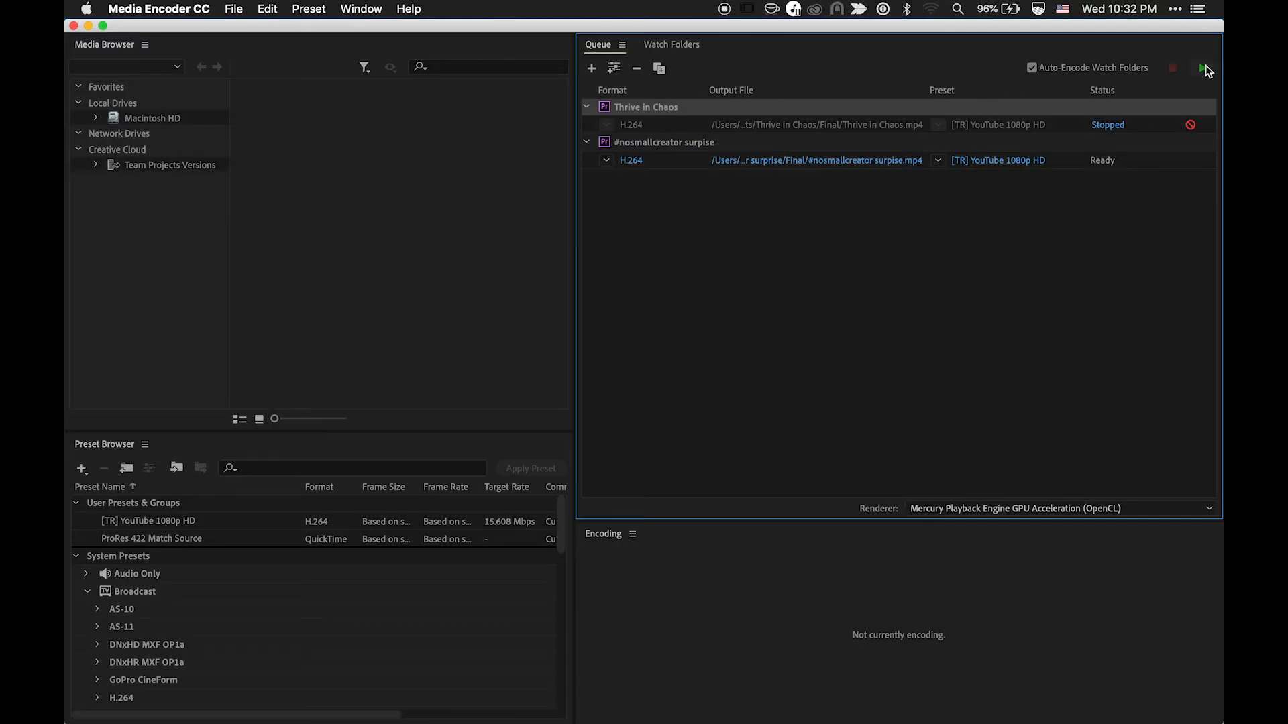
- Switch to Media Encoder and start encoding the queued #nosmallcreator export
left_click(1203, 68)
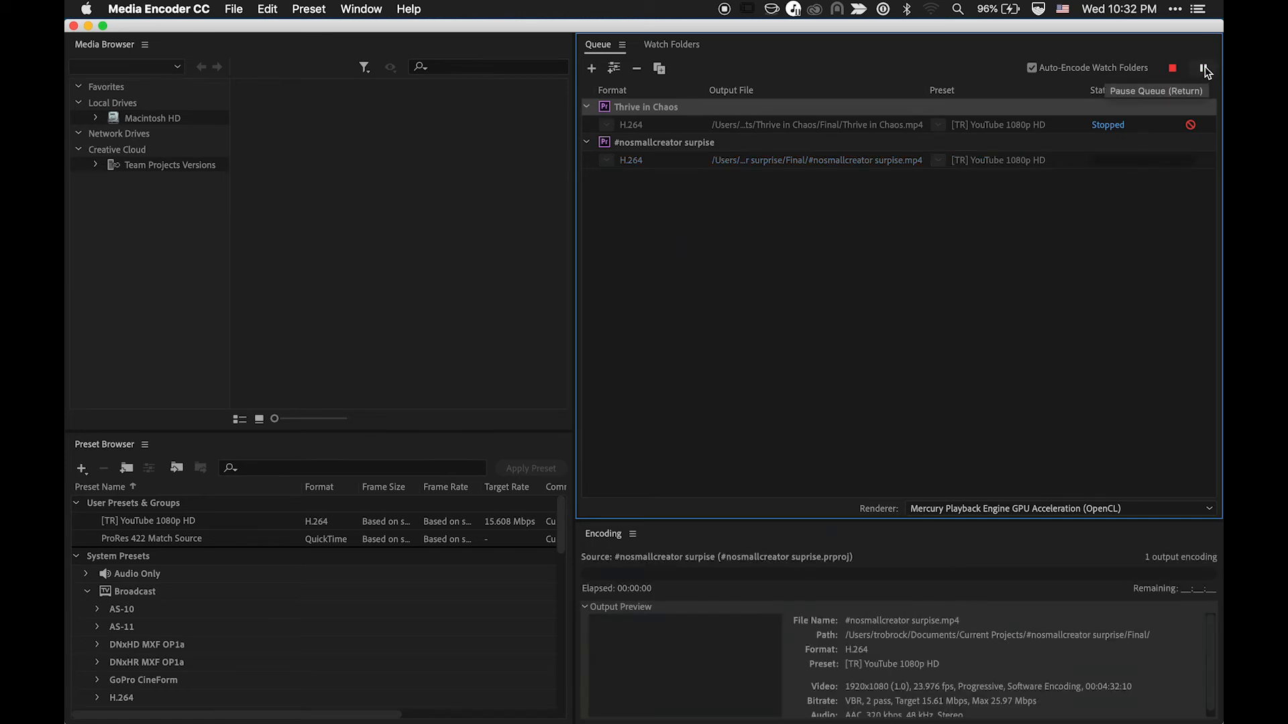